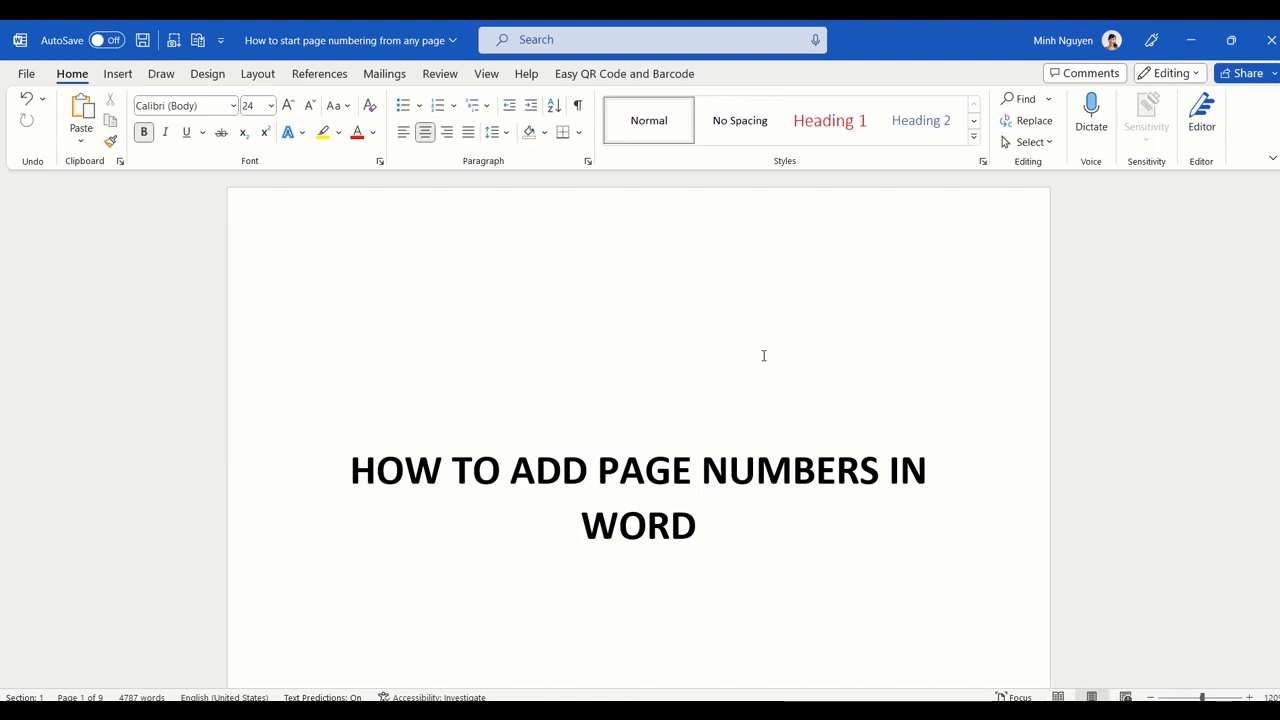
# Step: Open the first page's footer for editing
pyautogui.scroll(-2, 750, 300)
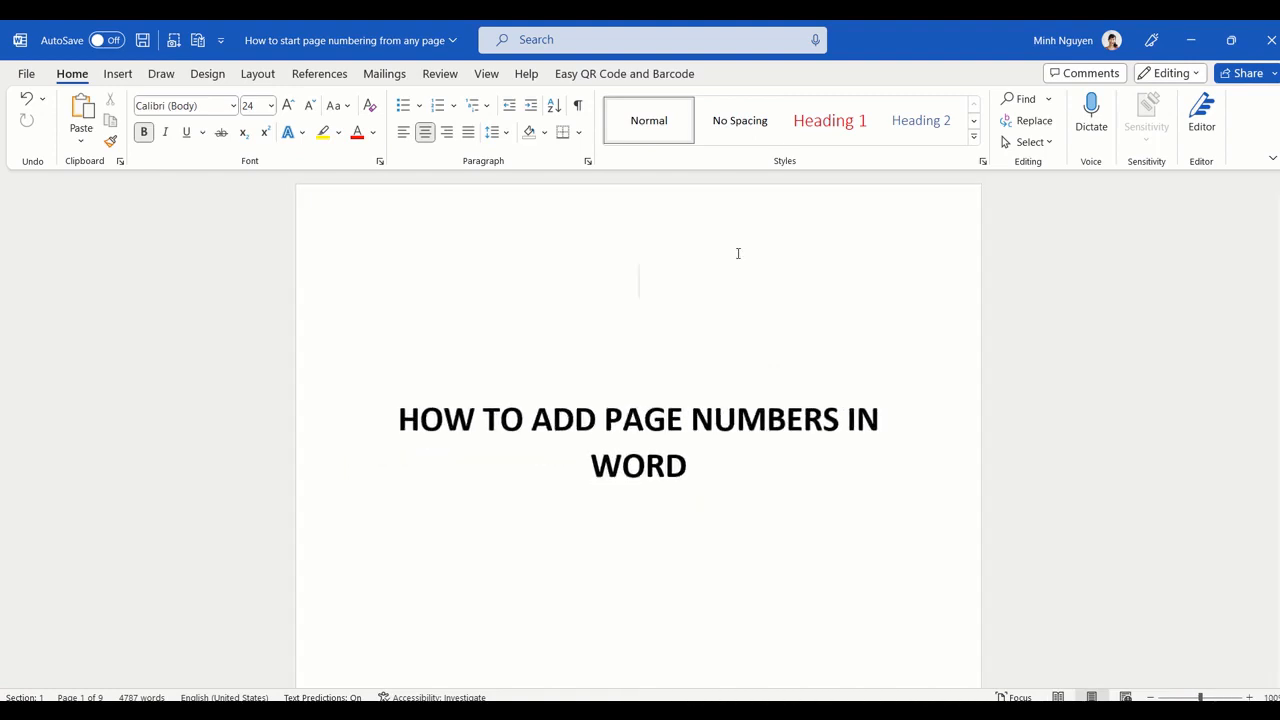
pyautogui.scroll(-1, 710, 320)
pyautogui.scroll(-1, 705, 346)
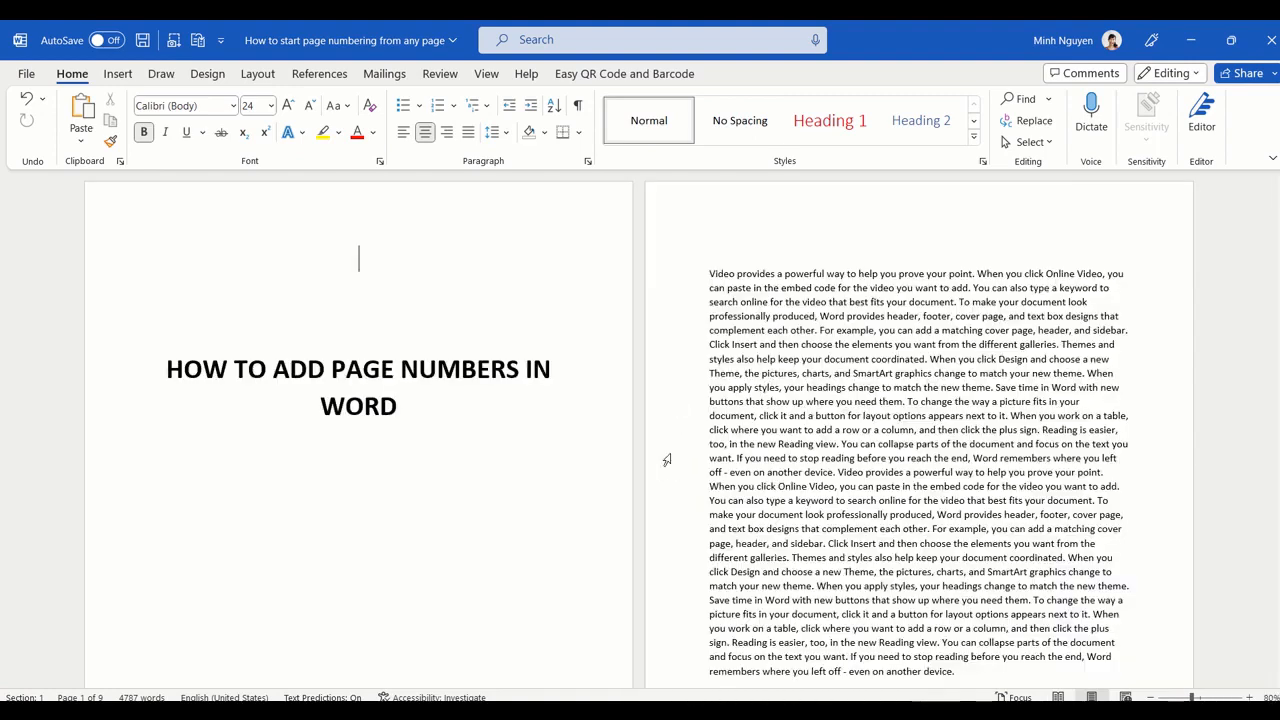
pyautogui.scroll(-5, 666, 457)
pyautogui.scroll(1, 101, 657)
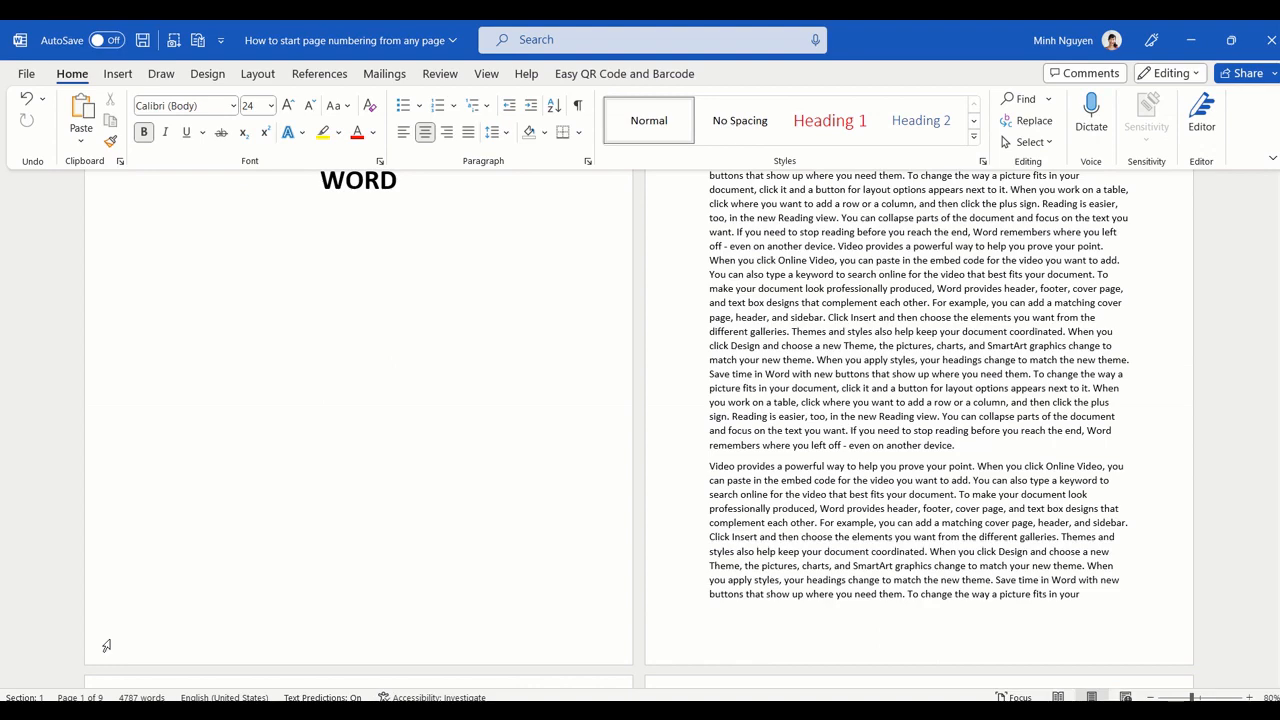
pyautogui.doubleClick(106, 646)
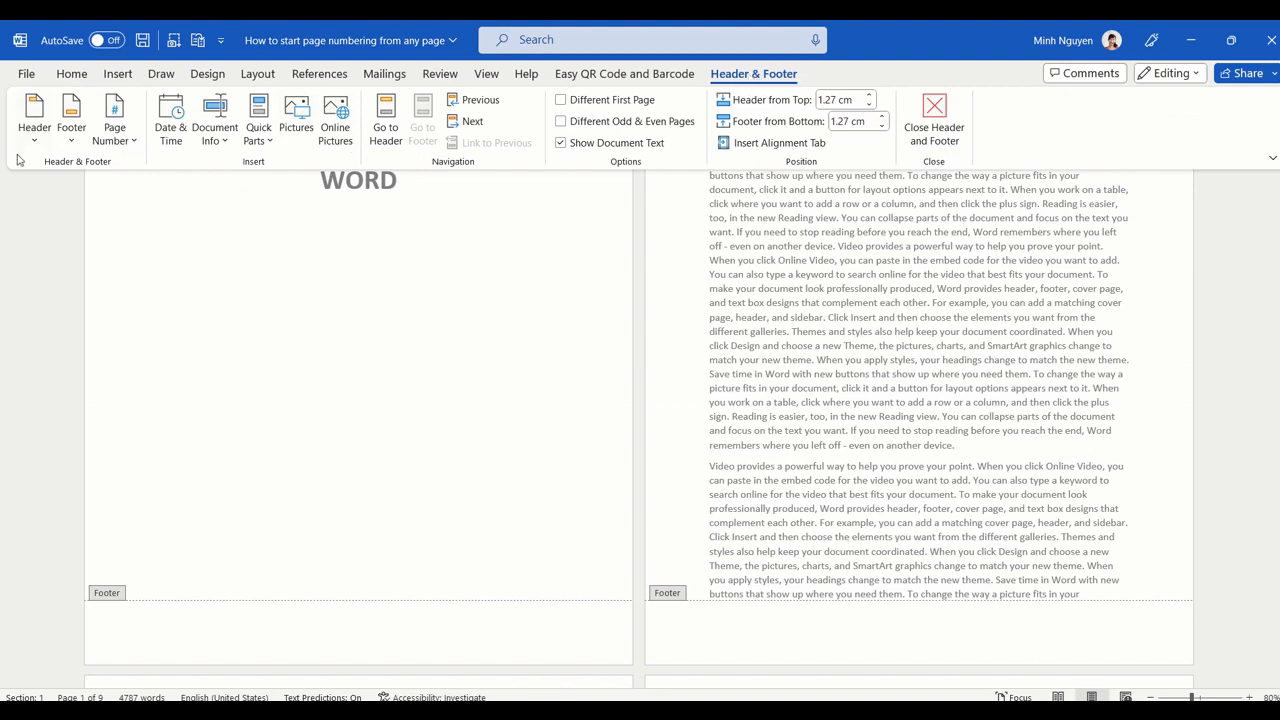
# Step: Insert an Accent Bar 1 page number at the current position in the footer
pyautogui.click(135, 144)
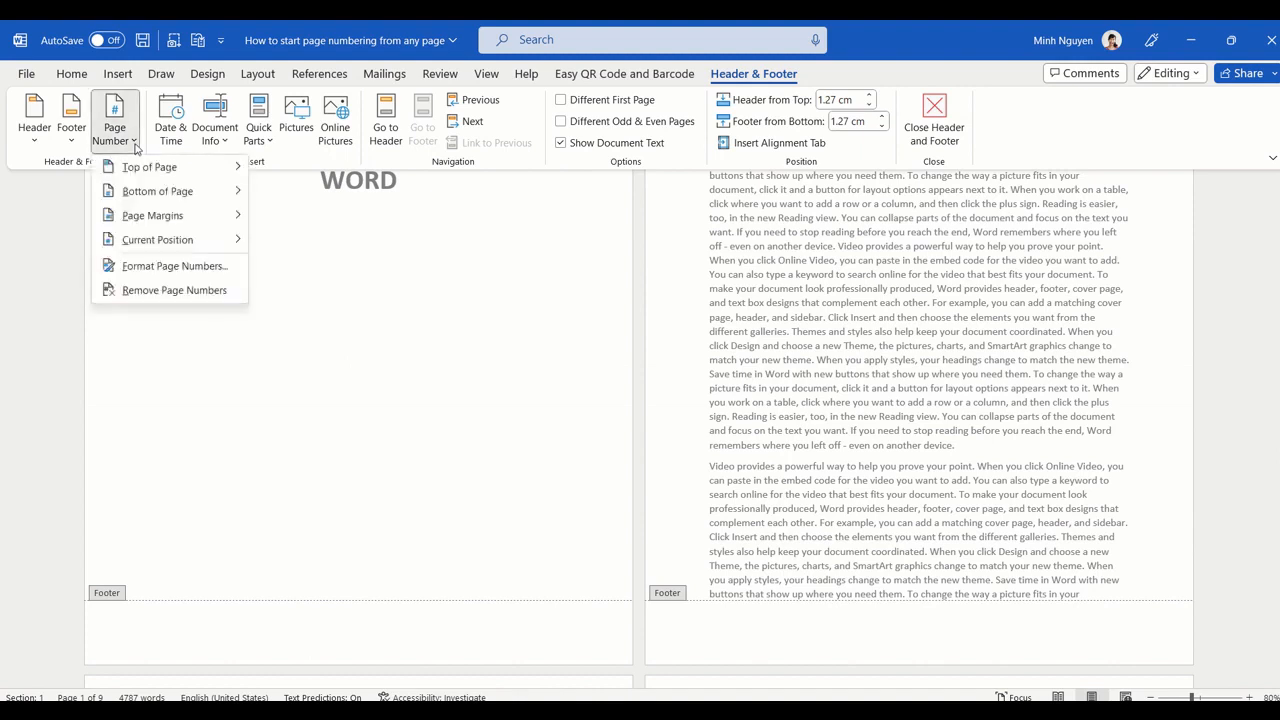
pyautogui.moveTo(148, 241)
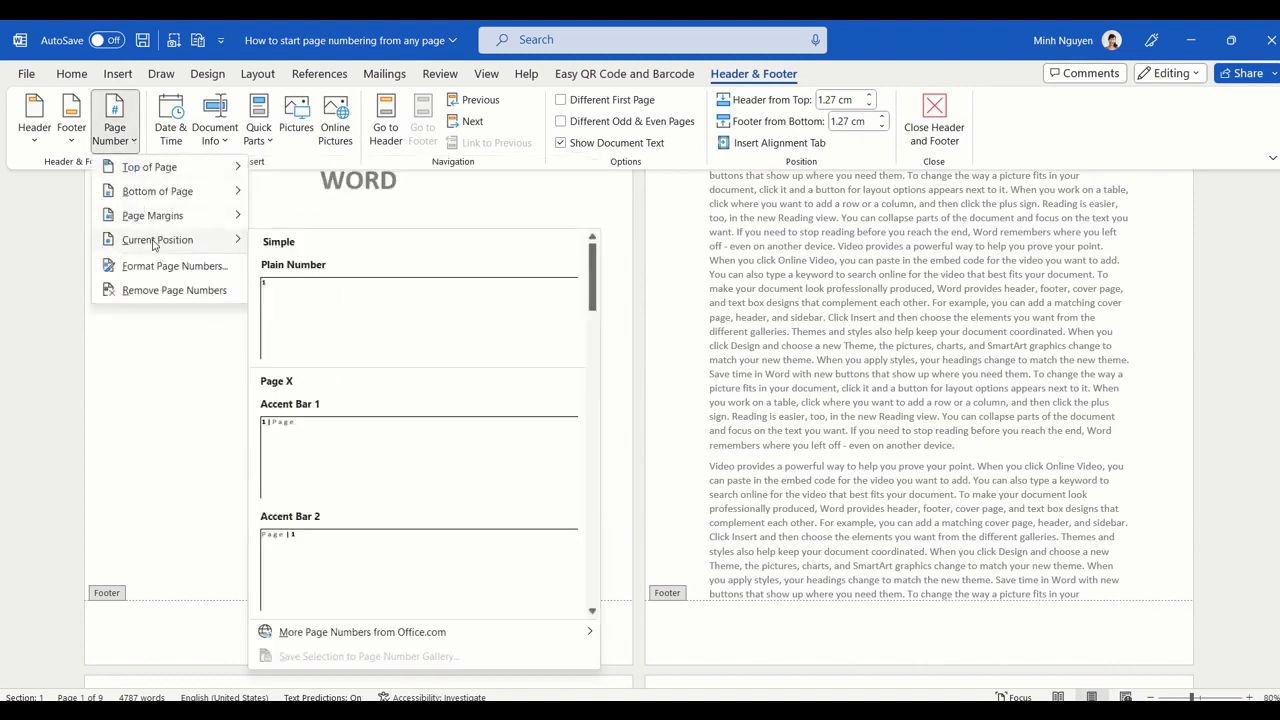
pyautogui.scroll(-5, 408, 483)
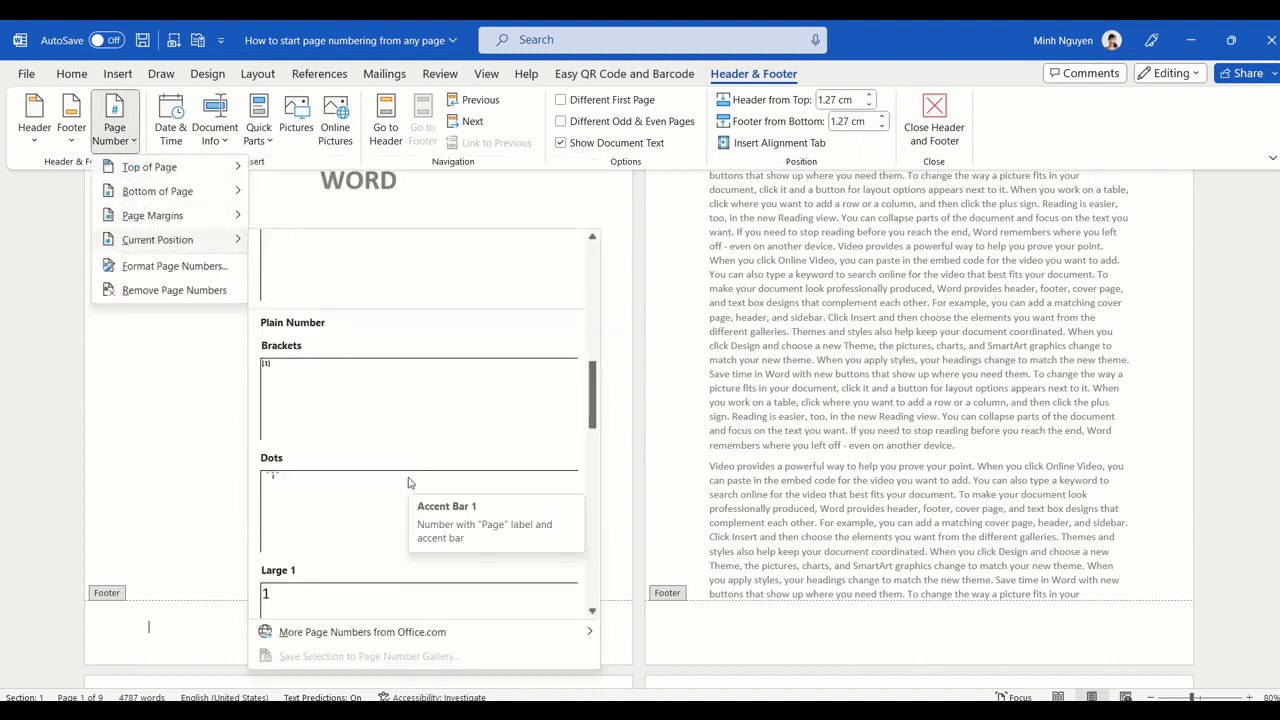
pyautogui.scroll(-4, 408, 483)
pyautogui.scroll(-3, 405, 488)
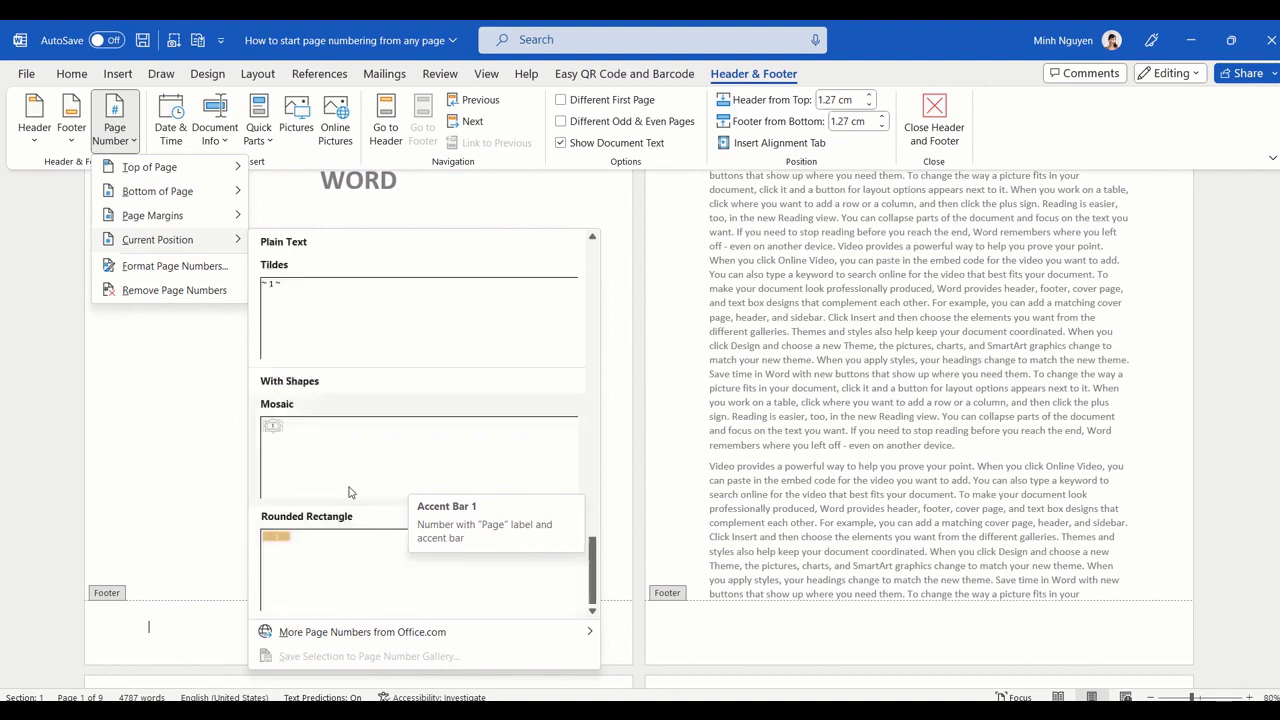
pyautogui.scroll(15, 403, 490)
pyautogui.click(297, 442)
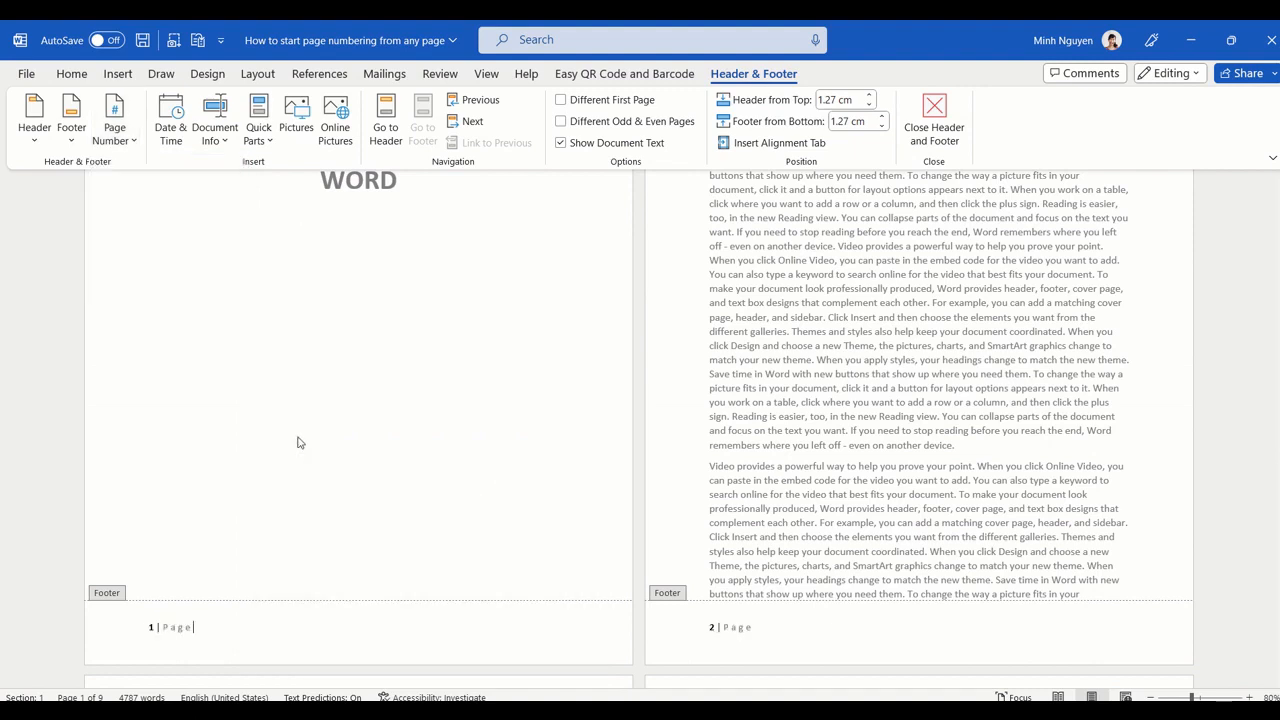
# Step: Apply the built-in Integral footer design, then close the header and footer
pyautogui.click(73, 135)
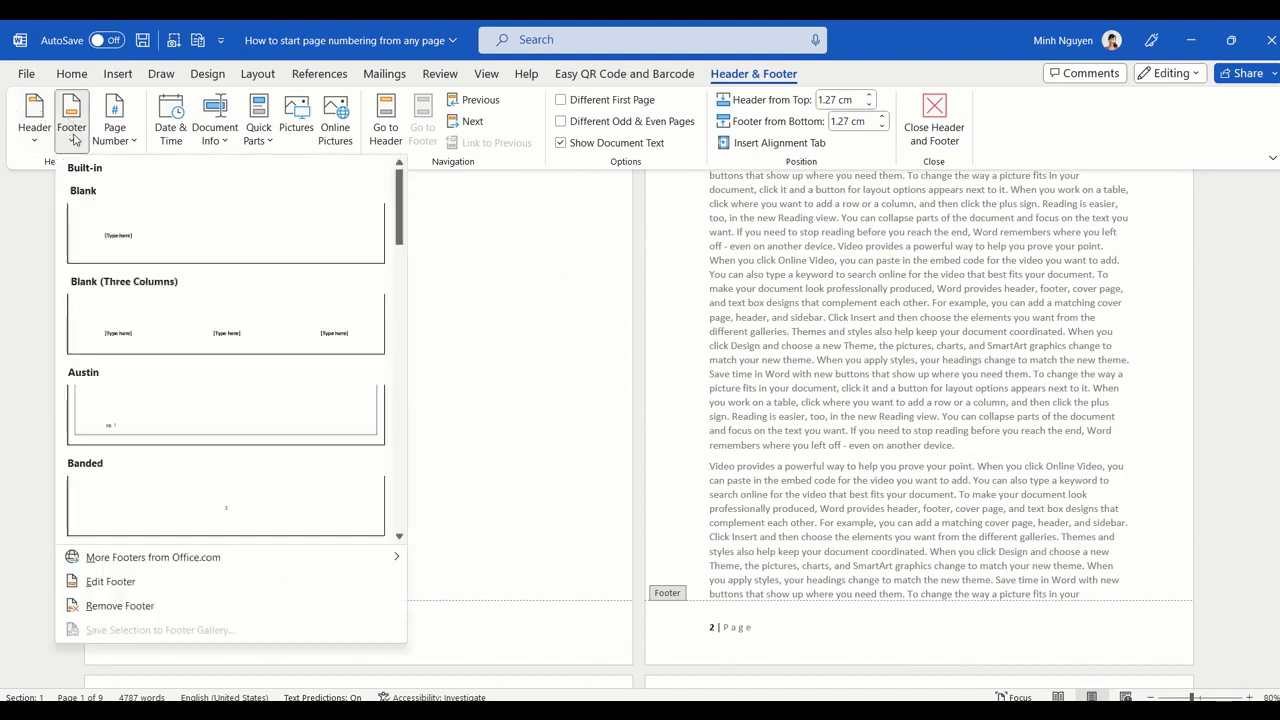
pyautogui.scroll(-3, 238, 318)
pyautogui.scroll(-3, 238, 318)
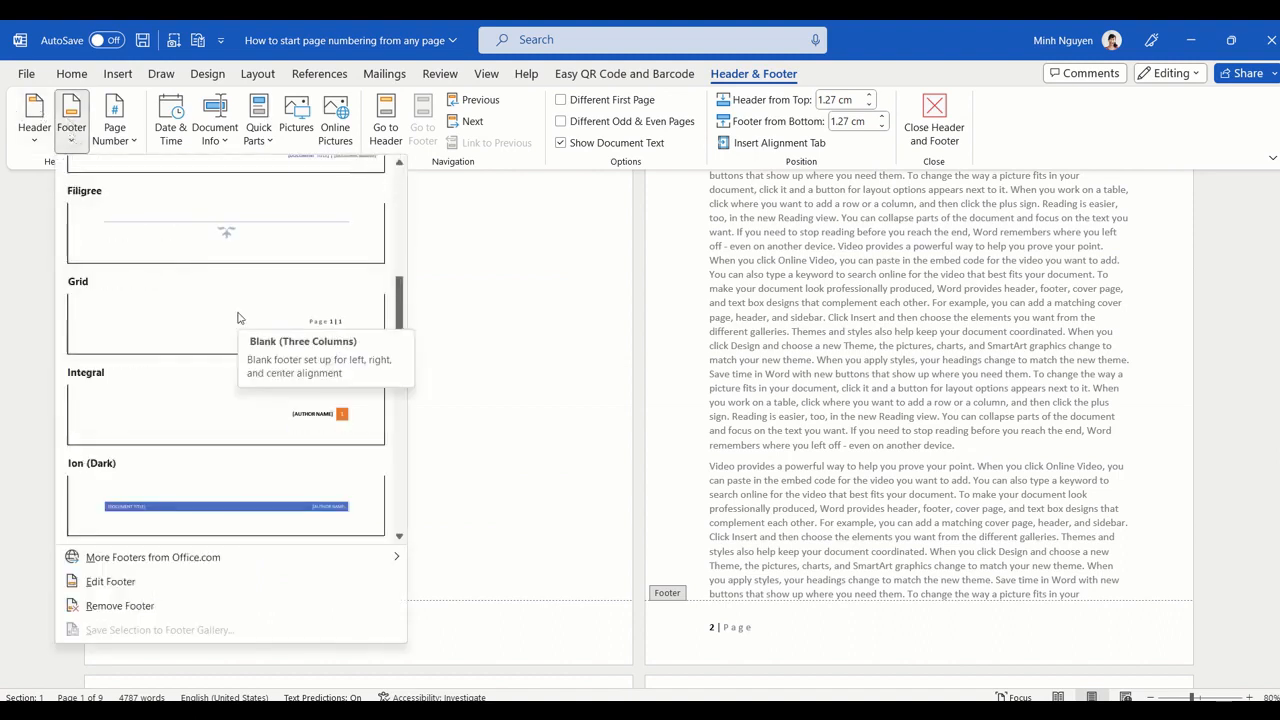
pyautogui.click(308, 428)
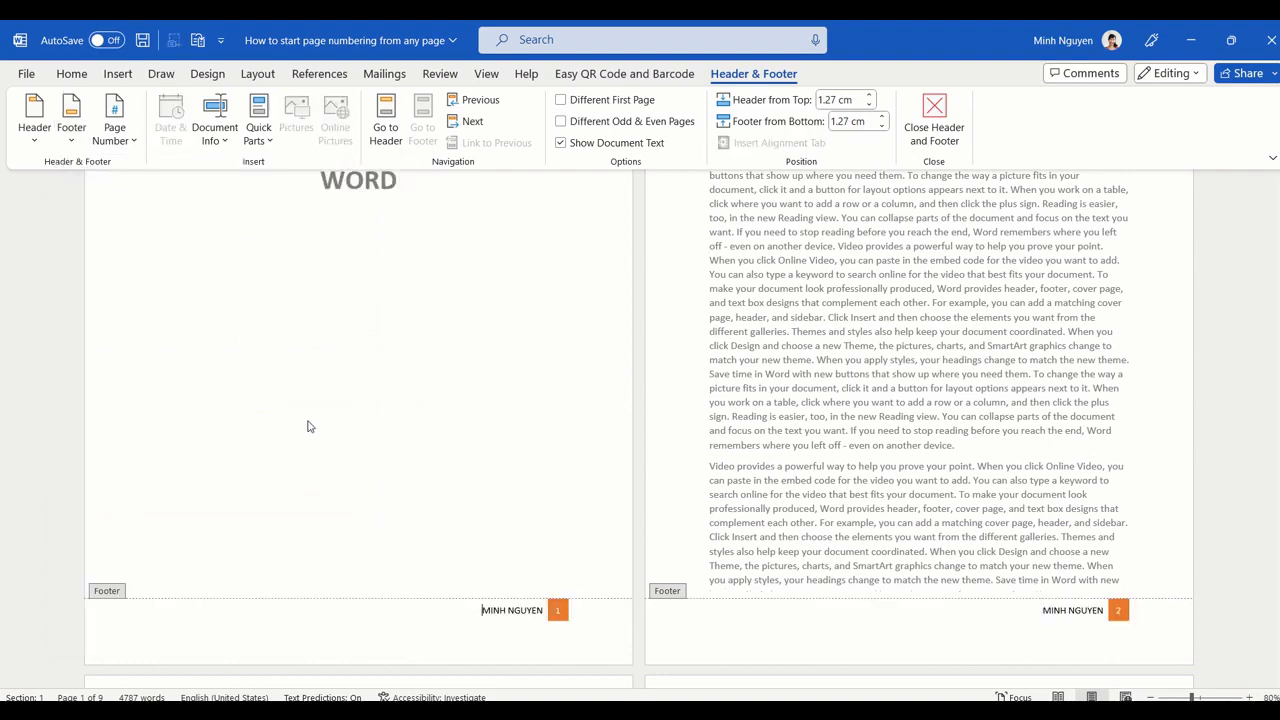
pyautogui.scroll(-2, 800, 303)
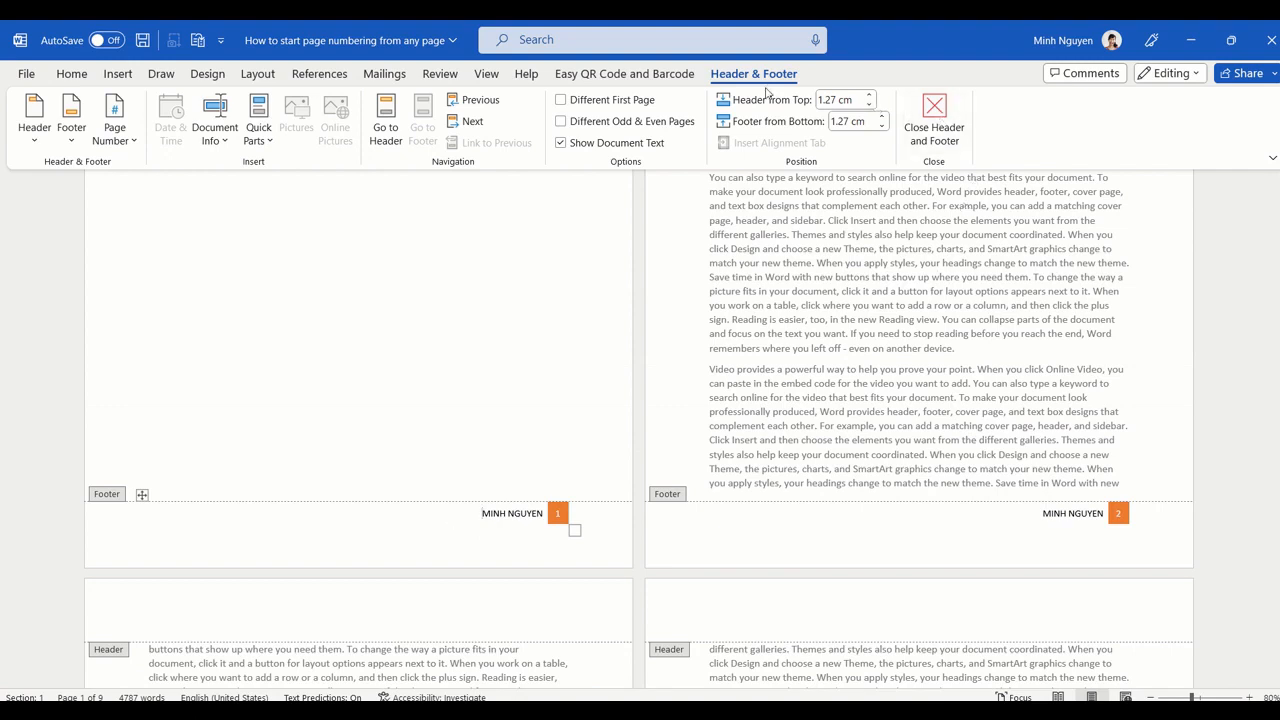
pyautogui.click(952, 146)
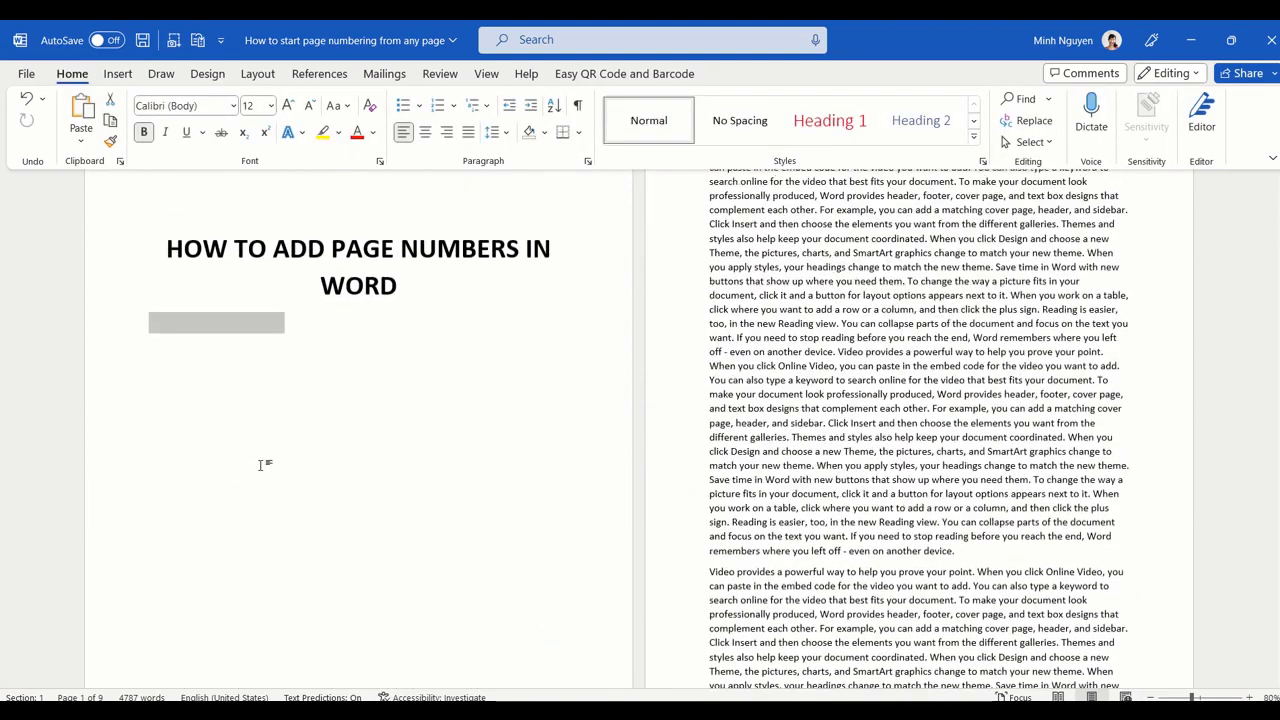
# Step: Reopen the footer and enable a different first-page footer for the document
pyautogui.scroll(-2, 260, 465)
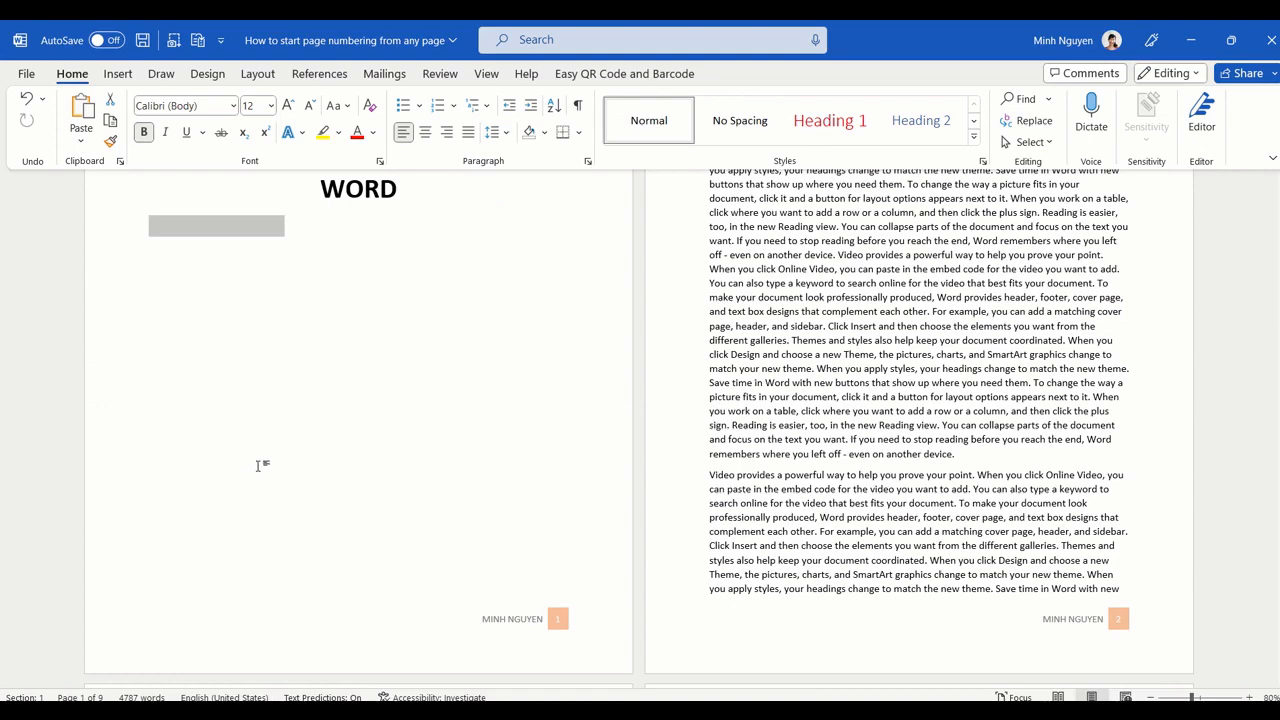
pyautogui.scroll(1, 260, 465)
pyautogui.scroll(-1, 260, 465)
pyautogui.scroll(2, 420, 514)
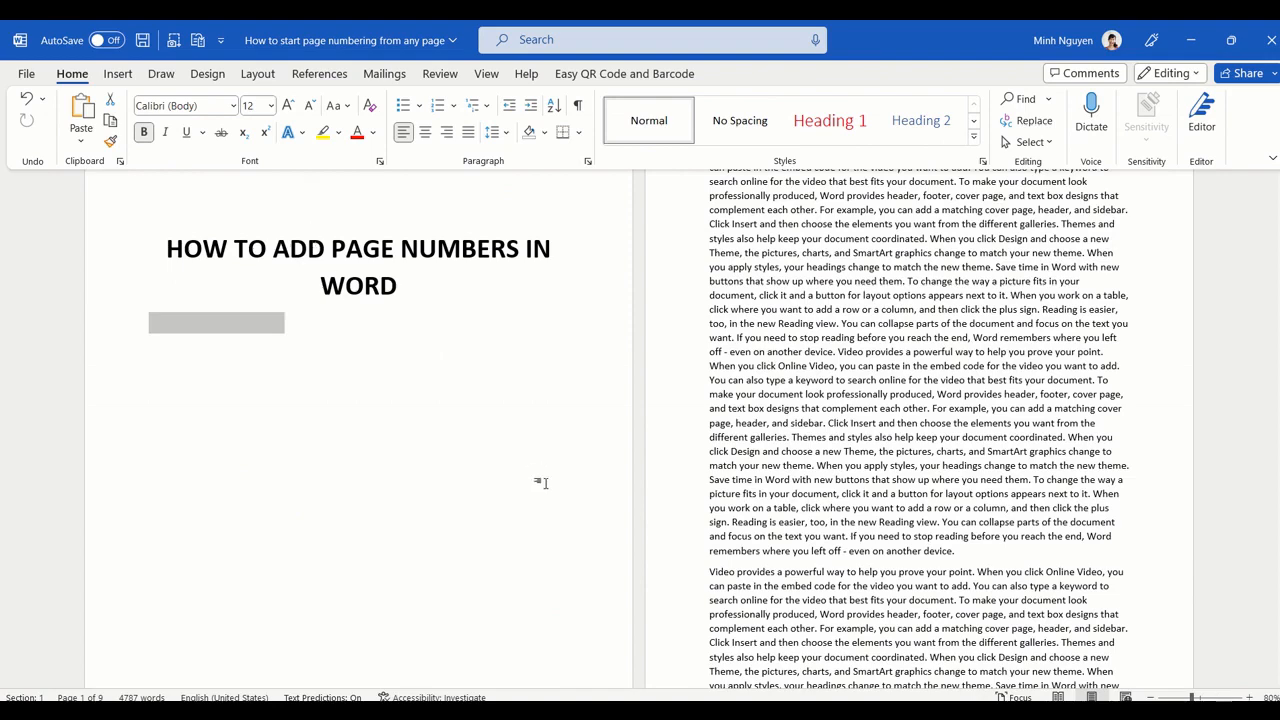
pyautogui.scroll(-2, 537, 480)
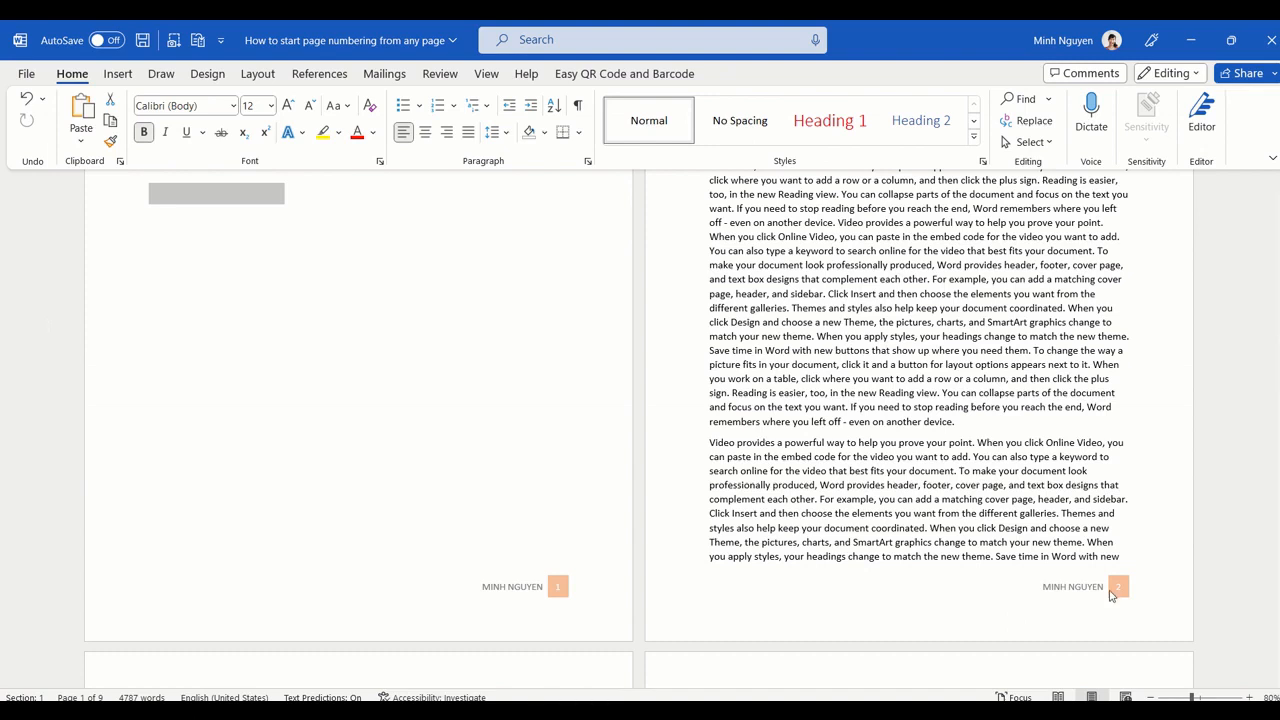
pyautogui.doubleClick(363, 611)
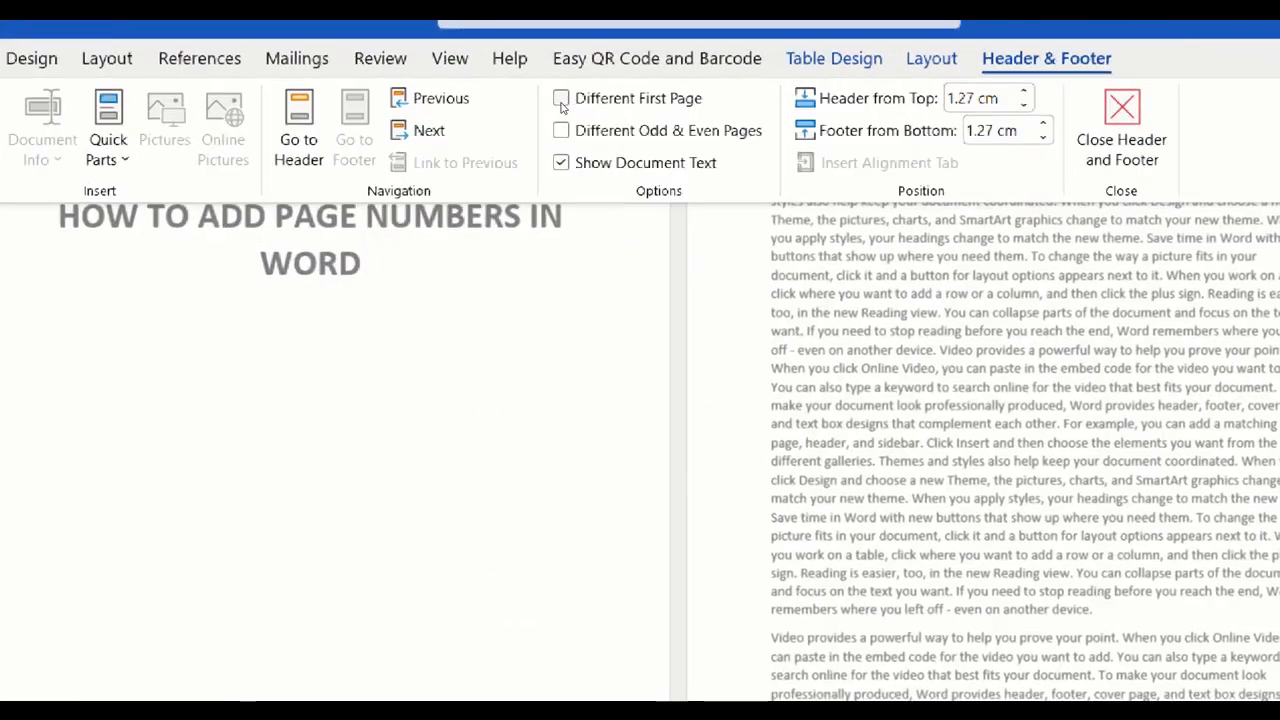
pyautogui.click(561, 100)
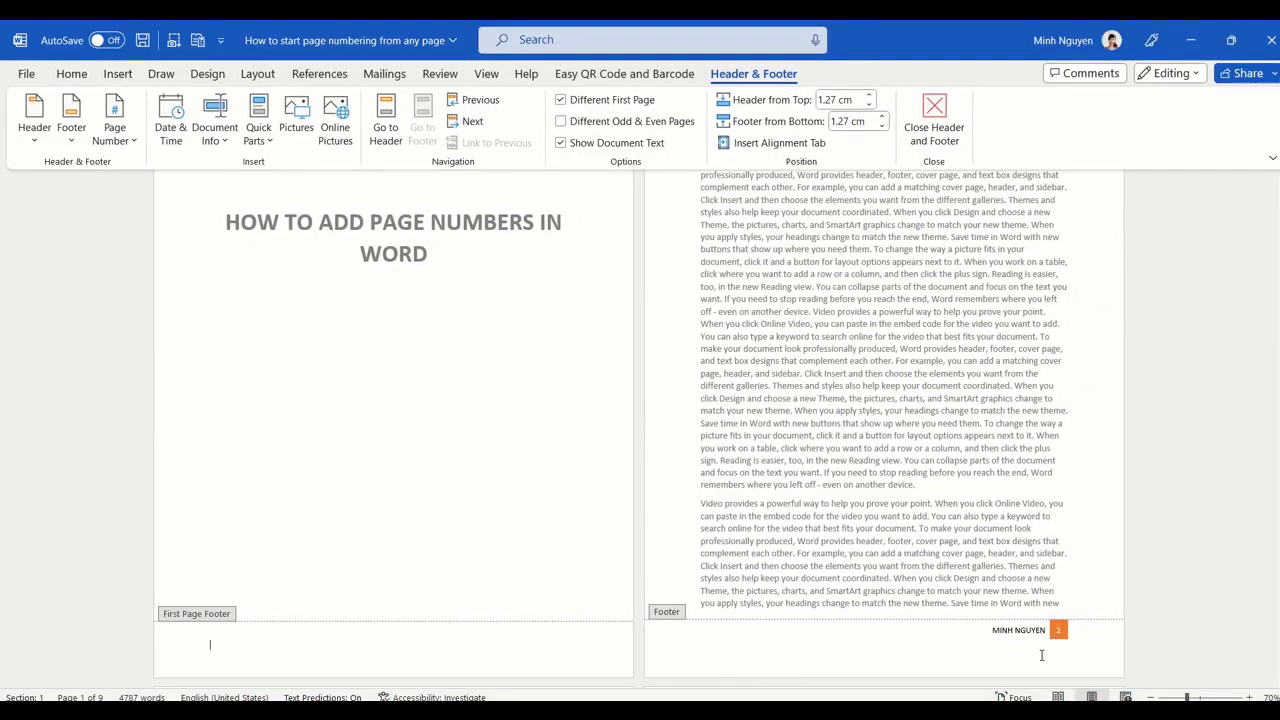
# Step: Format the page numbers of the second page's footer to start at 0
pyautogui.click(1040, 643)
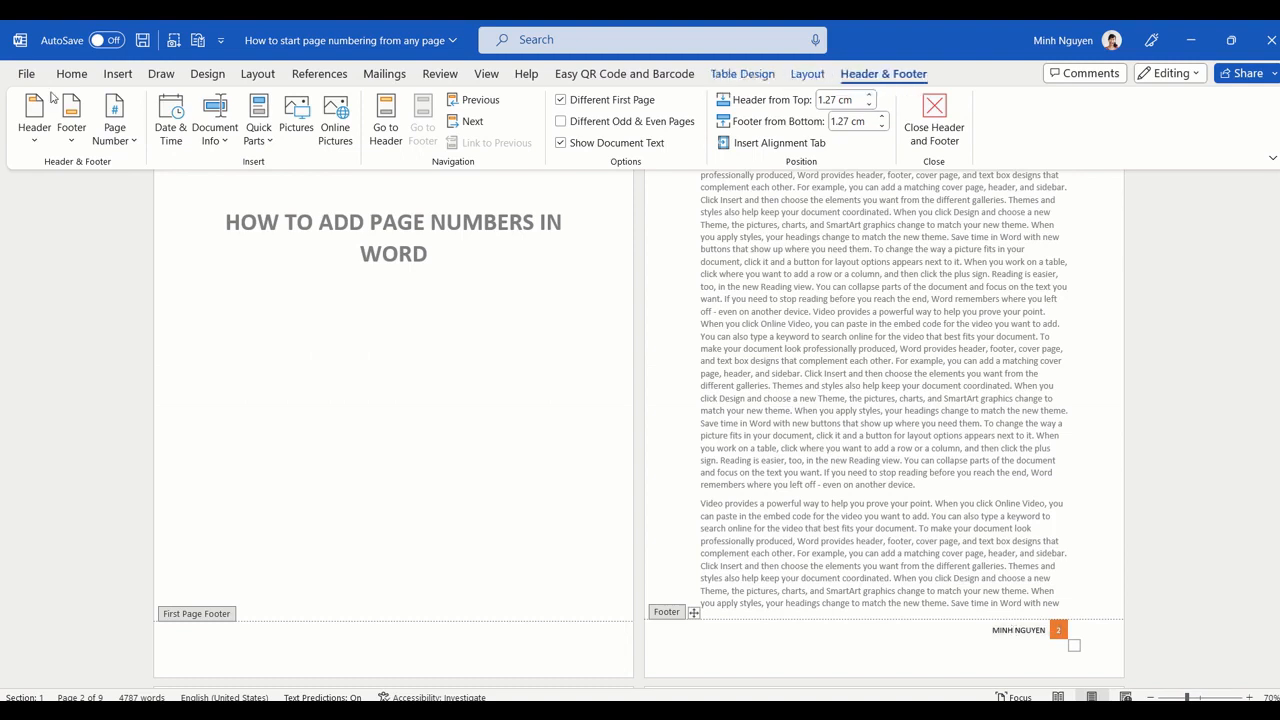
pyautogui.click(136, 140)
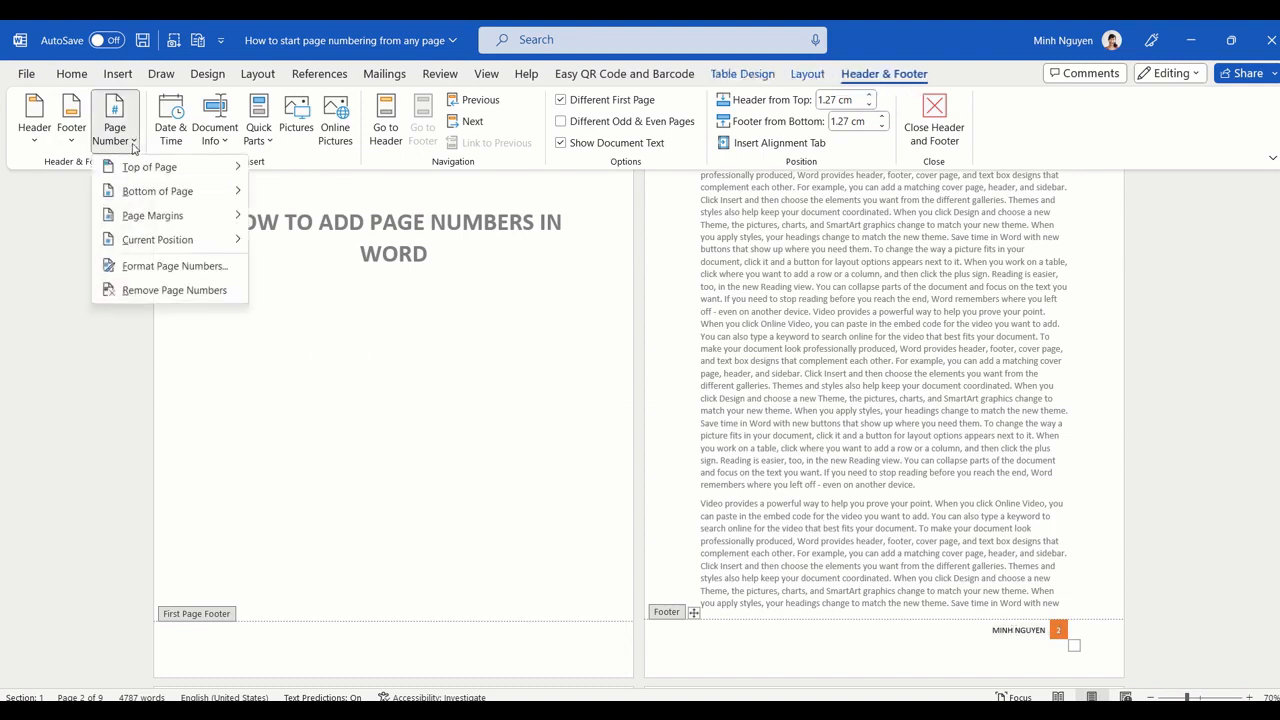
pyautogui.moveTo(148, 238)
pyautogui.click(147, 268)
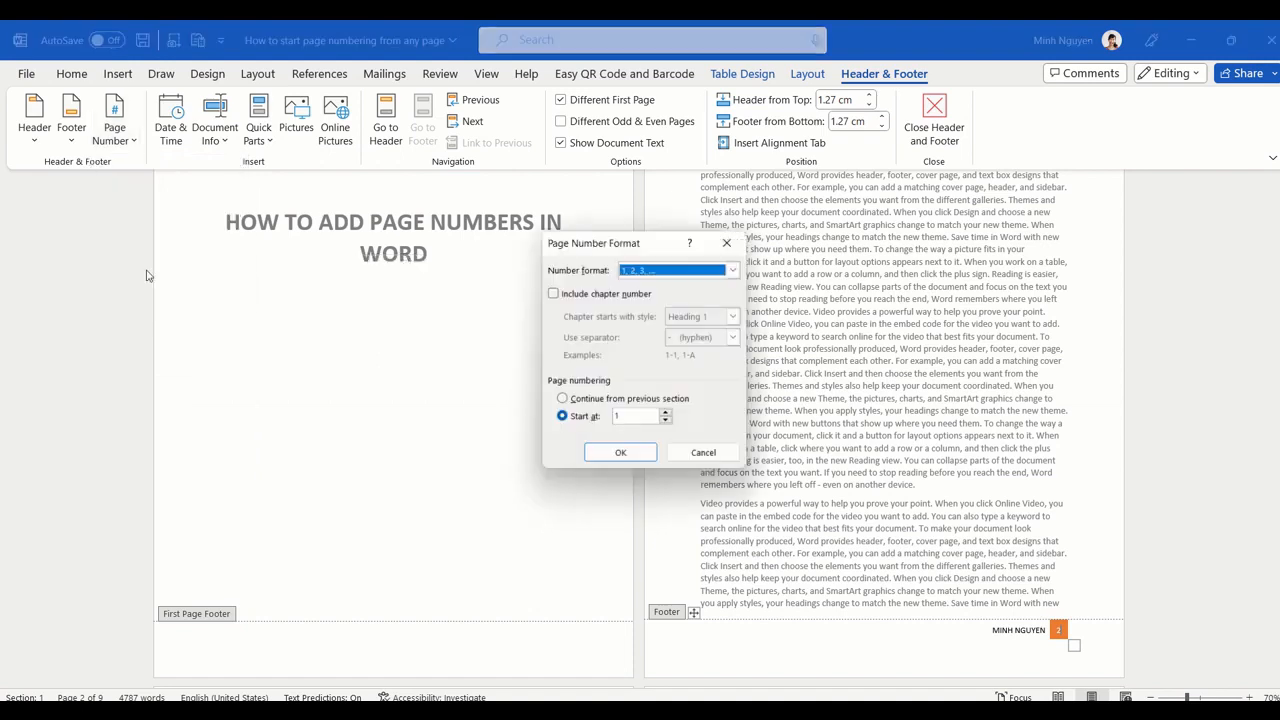
pyautogui.doubleClick(632, 423)
pyautogui.press('BackSpace')
pyautogui.write('0')
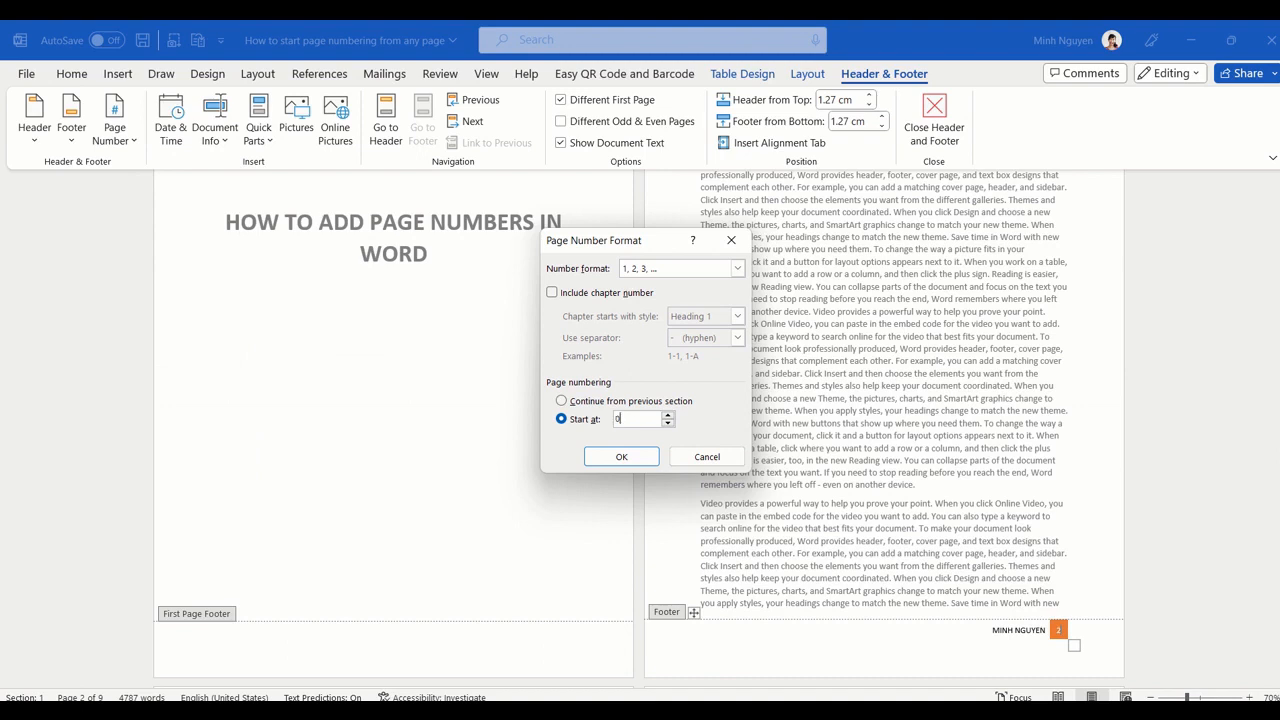
pyautogui.click(621, 456)
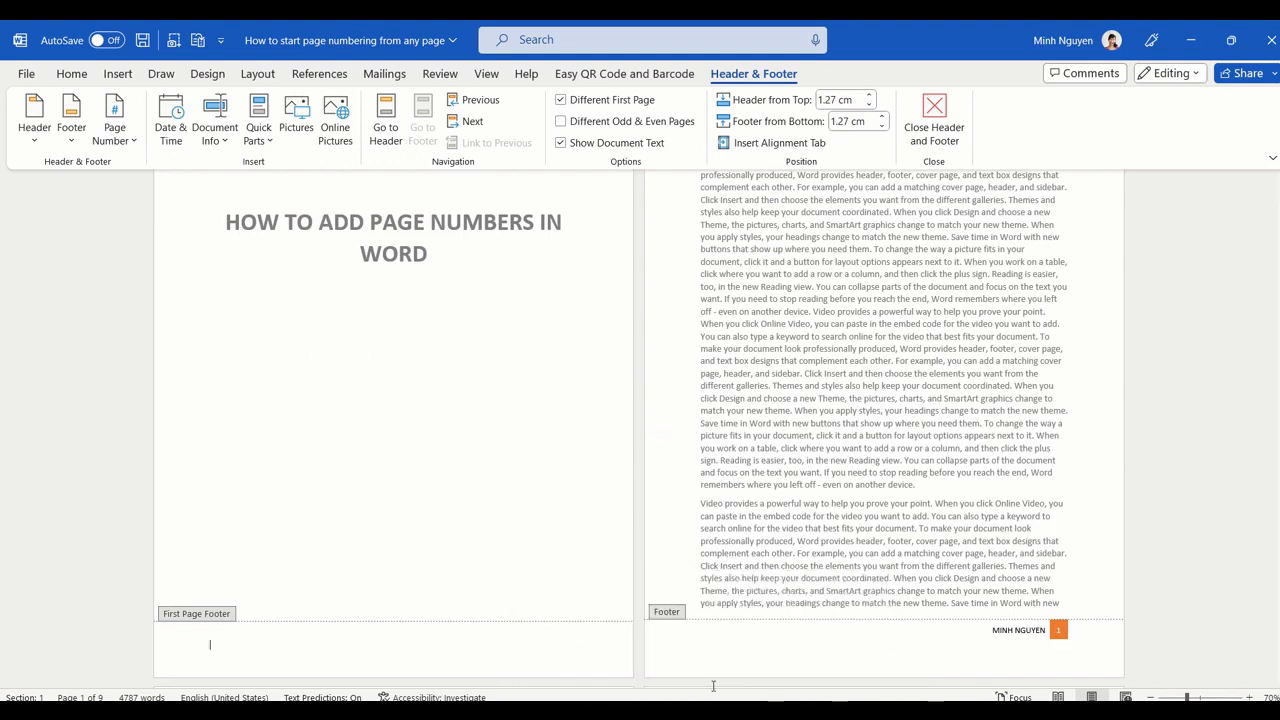
pyautogui.click(768, 668)
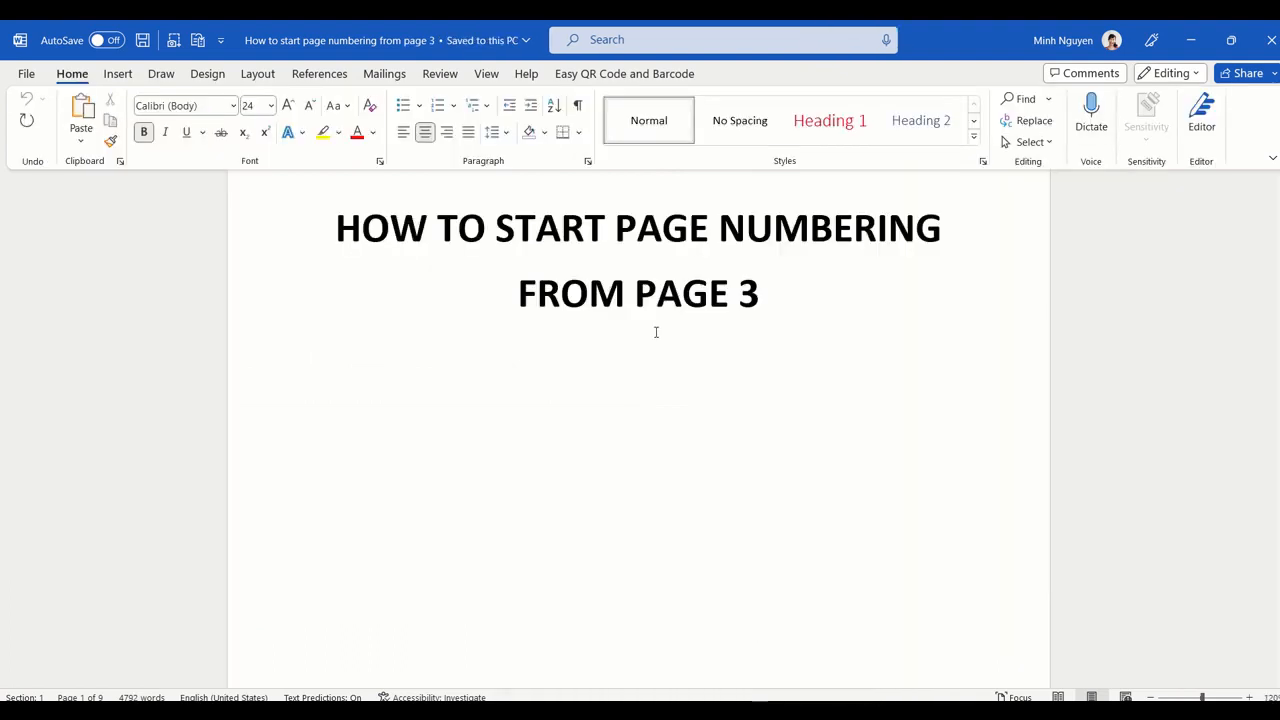
# Step: Insert a Next Page section break at the end of the Executive Summary page
pyautogui.keyDown('ctrl'); pyautogui.scroll(2, 640, 380); pyautogui.keyUp('ctrl')
pyautogui.scroll(1, 640, 385)
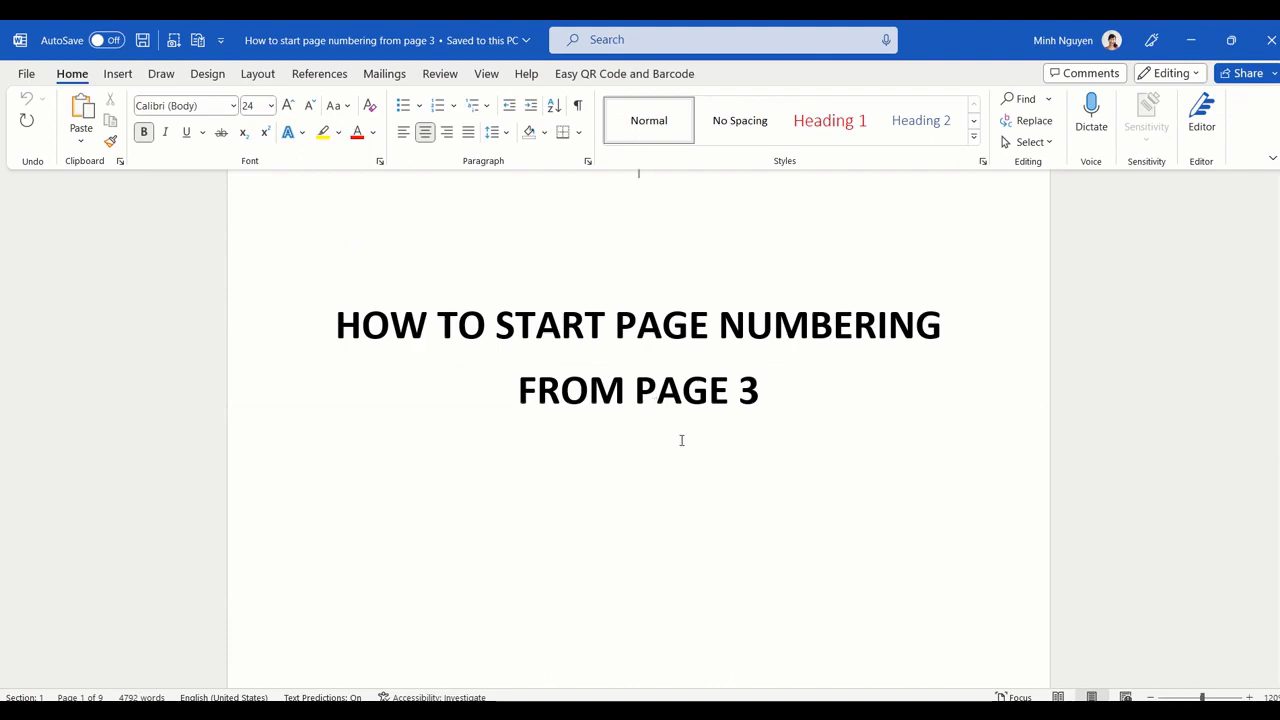
pyautogui.keyDown('ctrl'); pyautogui.scroll(-3, 681, 440); pyautogui.keyUp('ctrl')
pyautogui.keyDown('ctrl'); pyautogui.scroll(-1, 681, 440); pyautogui.keyUp('ctrl')
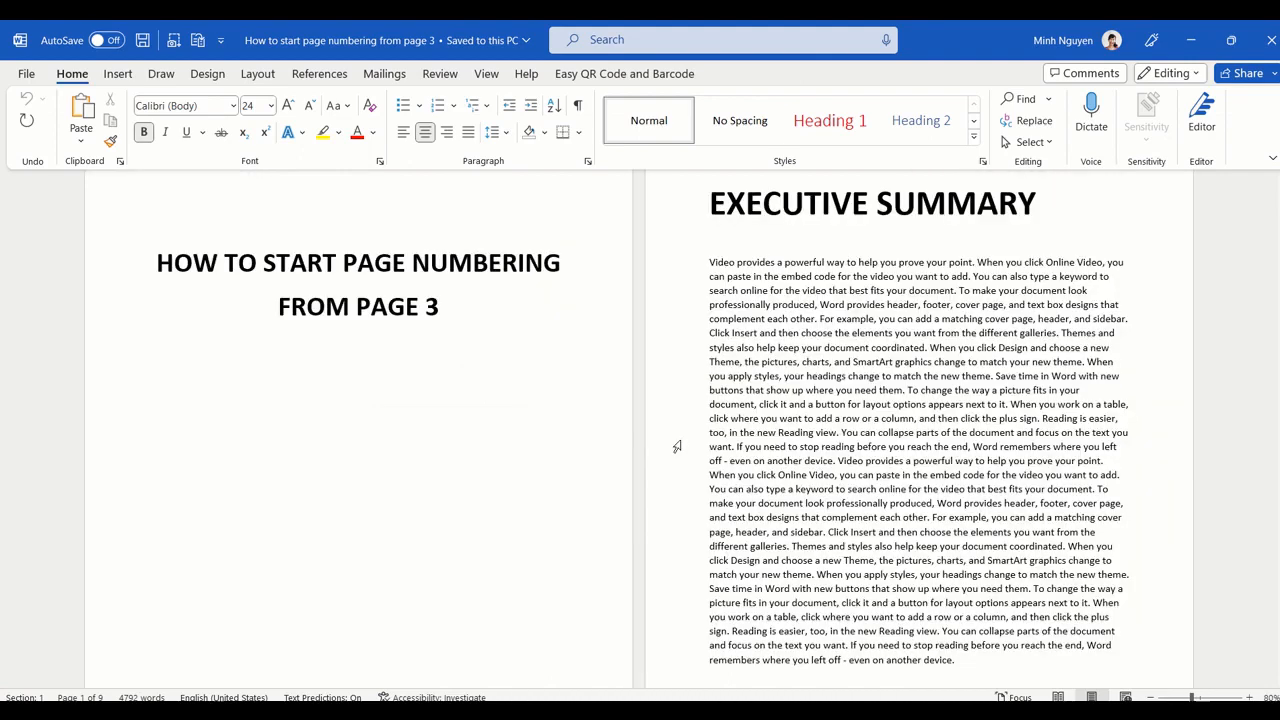
pyautogui.keyDown('ctrl'); pyautogui.scroll(-2, 677, 446); pyautogui.keyUp('ctrl')
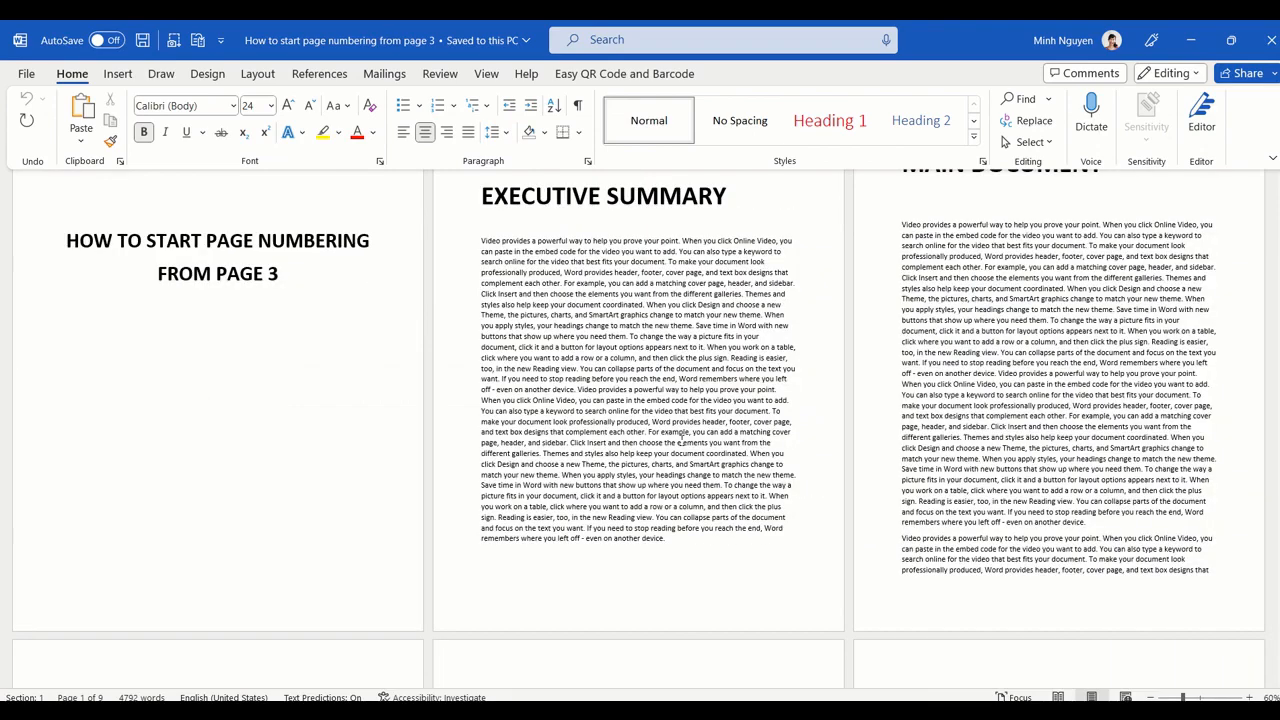
pyautogui.scroll(1, 681, 440)
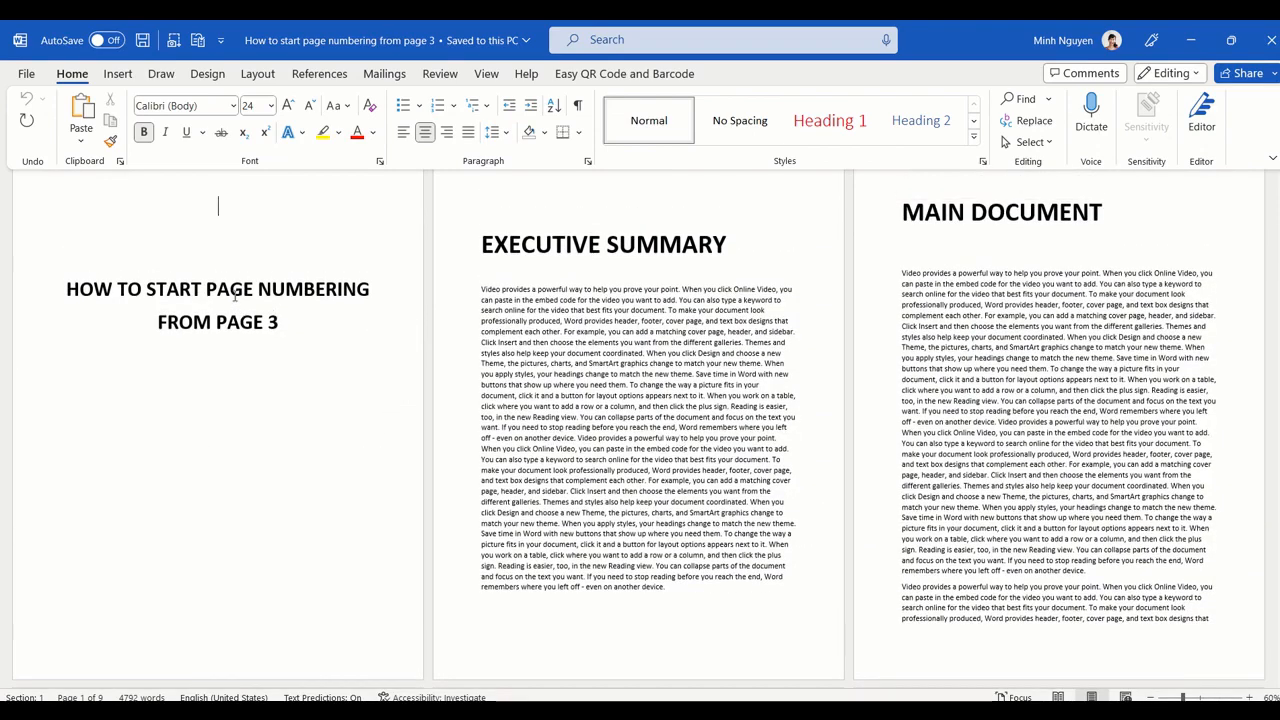
pyautogui.click(238, 289)
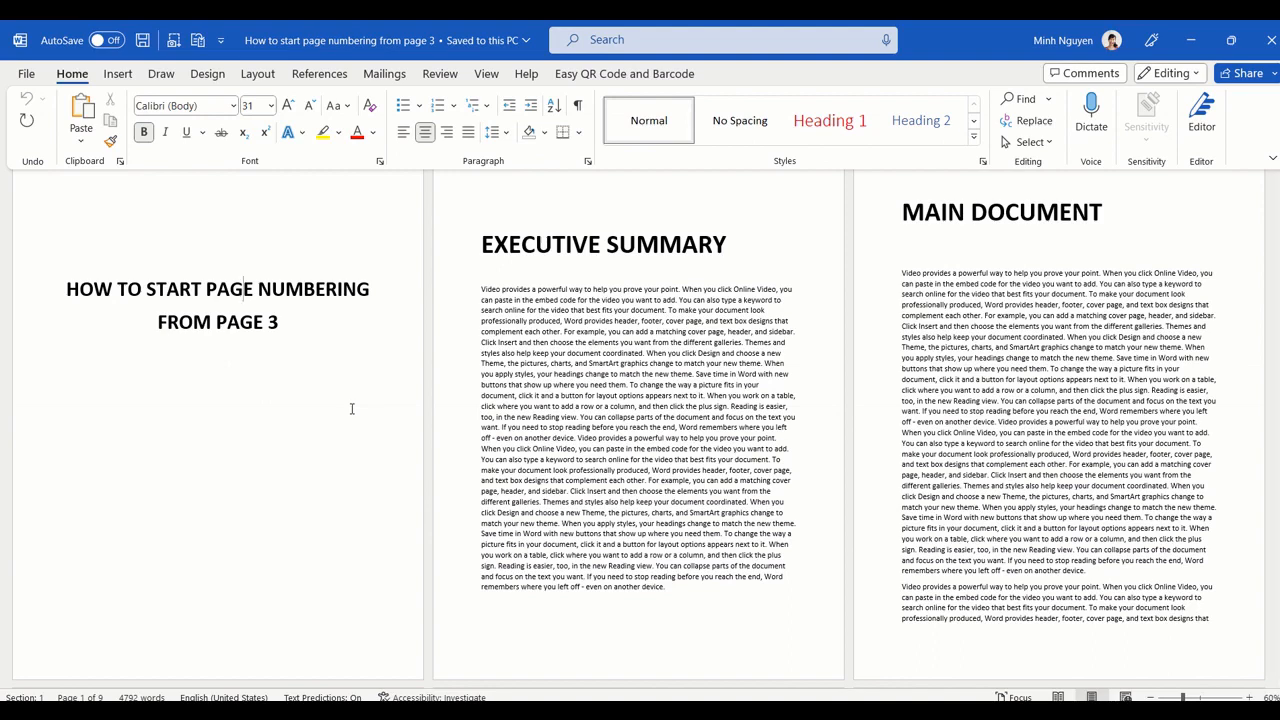
pyautogui.click(1126, 618)
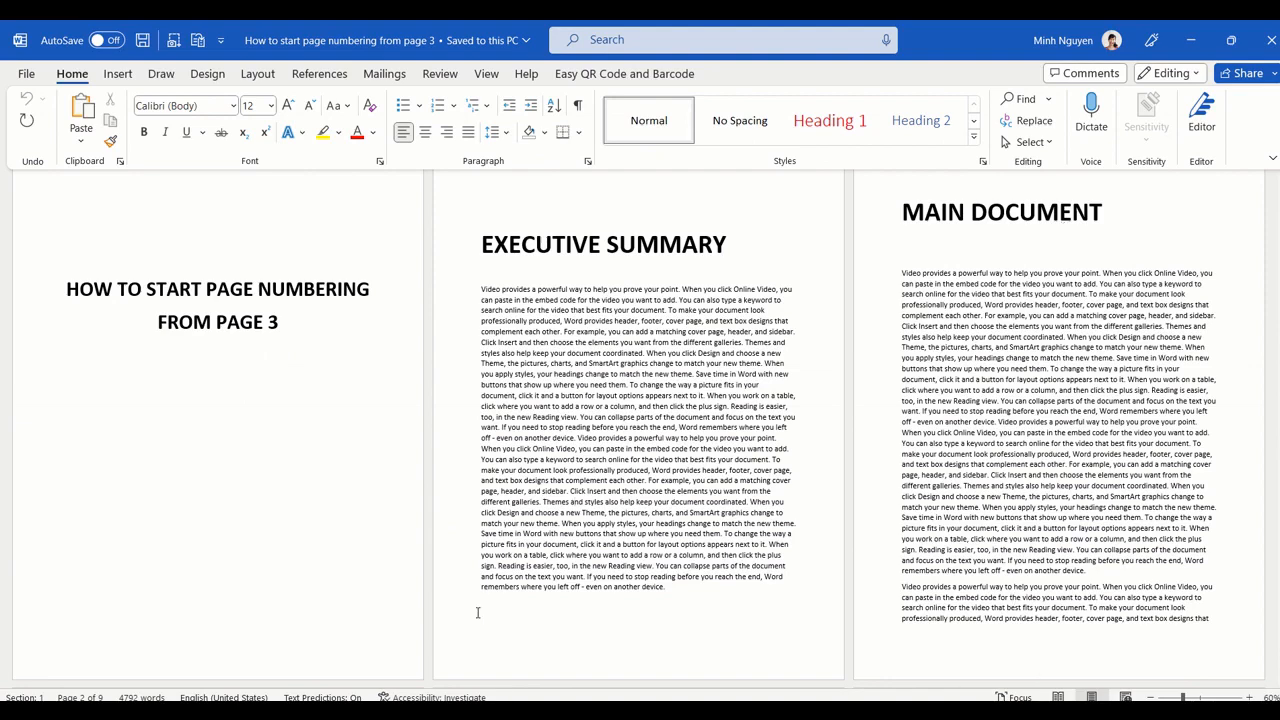
pyautogui.click(367, 458)
pyautogui.click(580, 627)
pyautogui.click(258, 73)
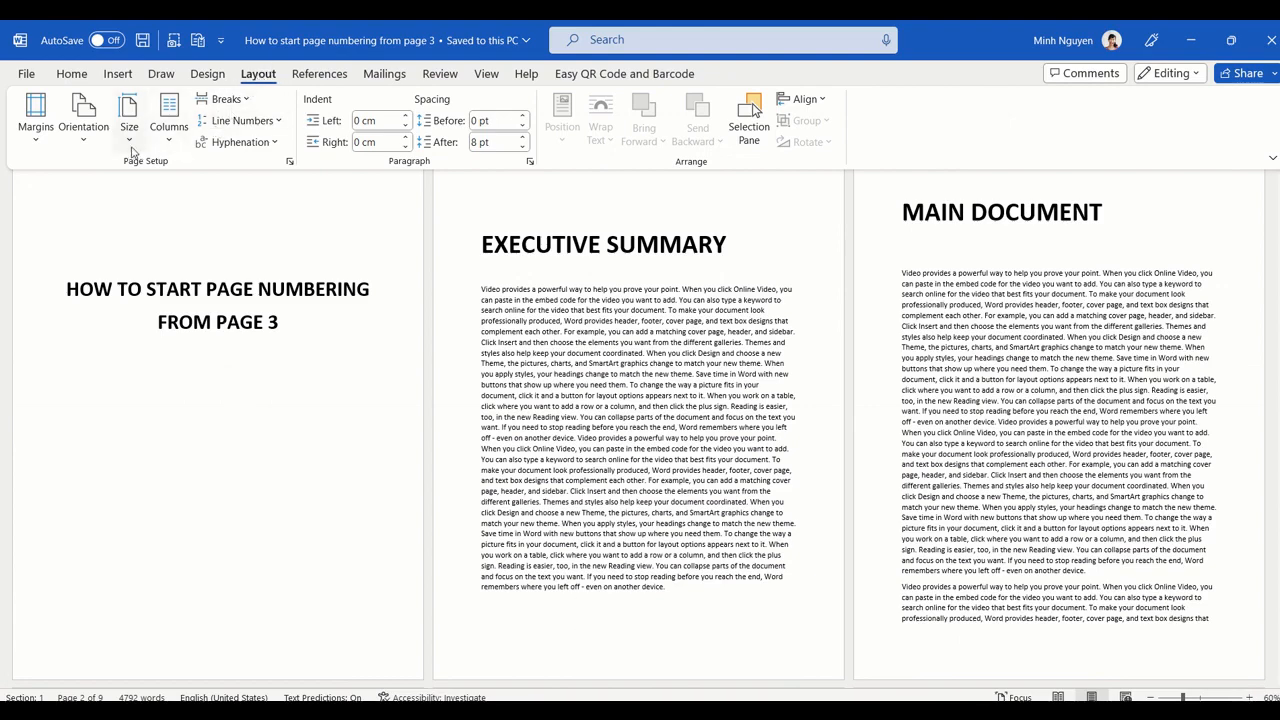
pyautogui.click(255, 99)
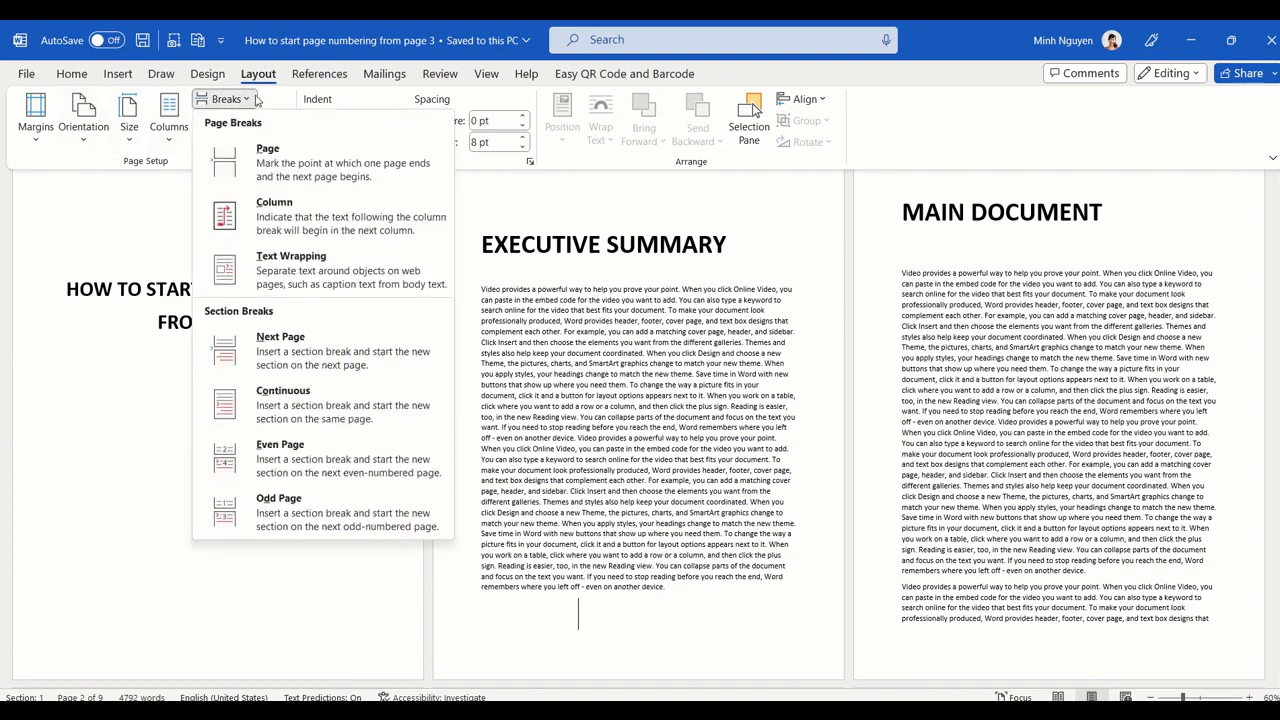
pyautogui.click(292, 357)
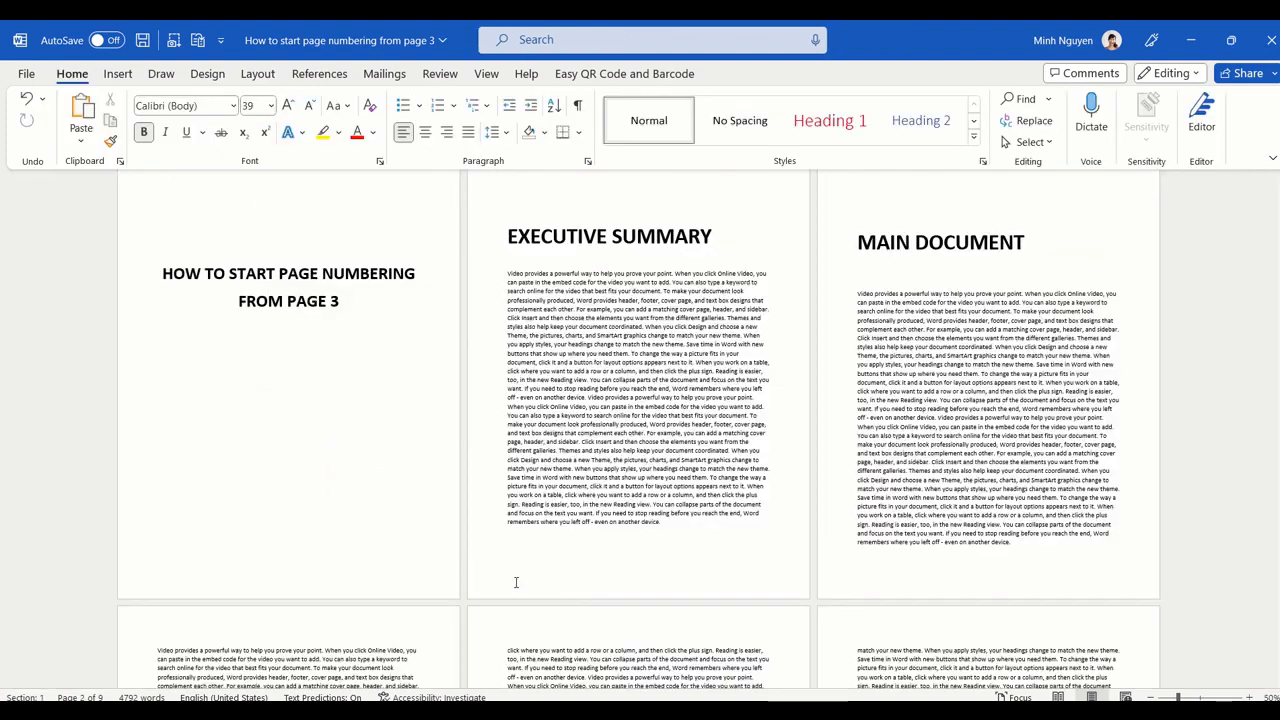
# Step: Open the footer editing on the Main Document page and unlink the Section 2 footer from the previous section
pyautogui.doubleClick(515, 583)
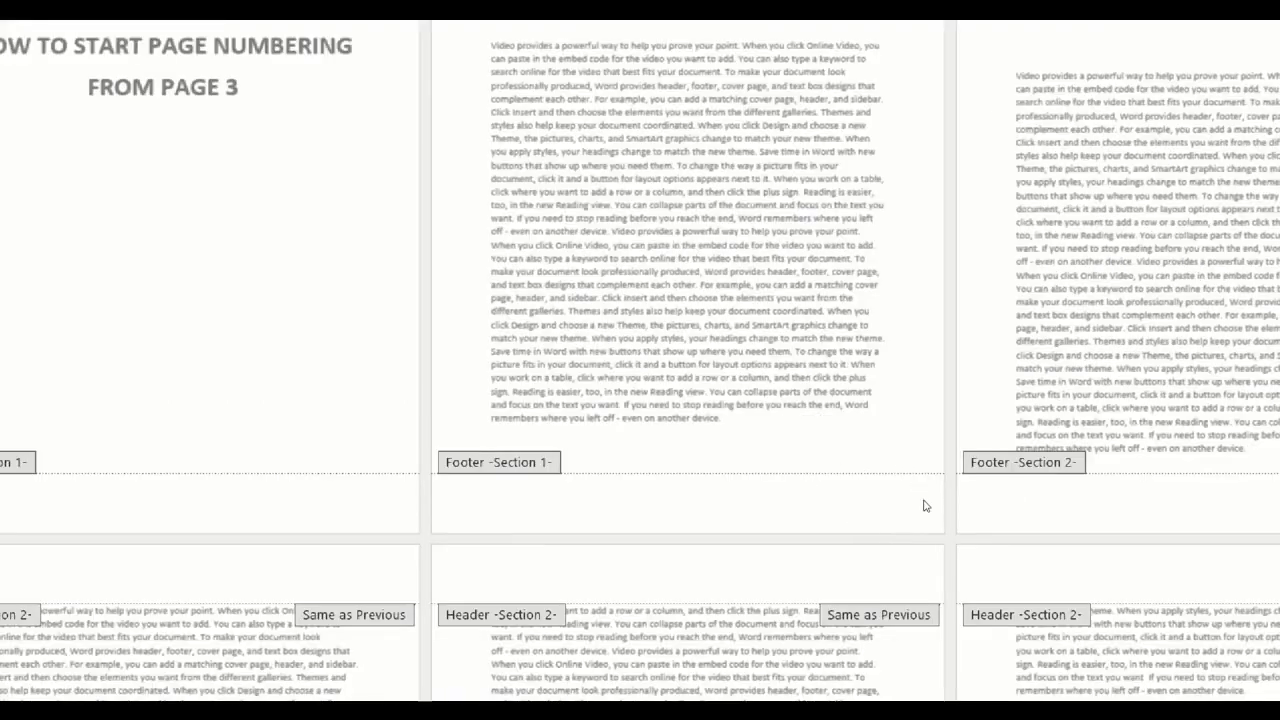
pyautogui.scroll(2, 924, 502)
pyautogui.scroll(-5, 886, 537)
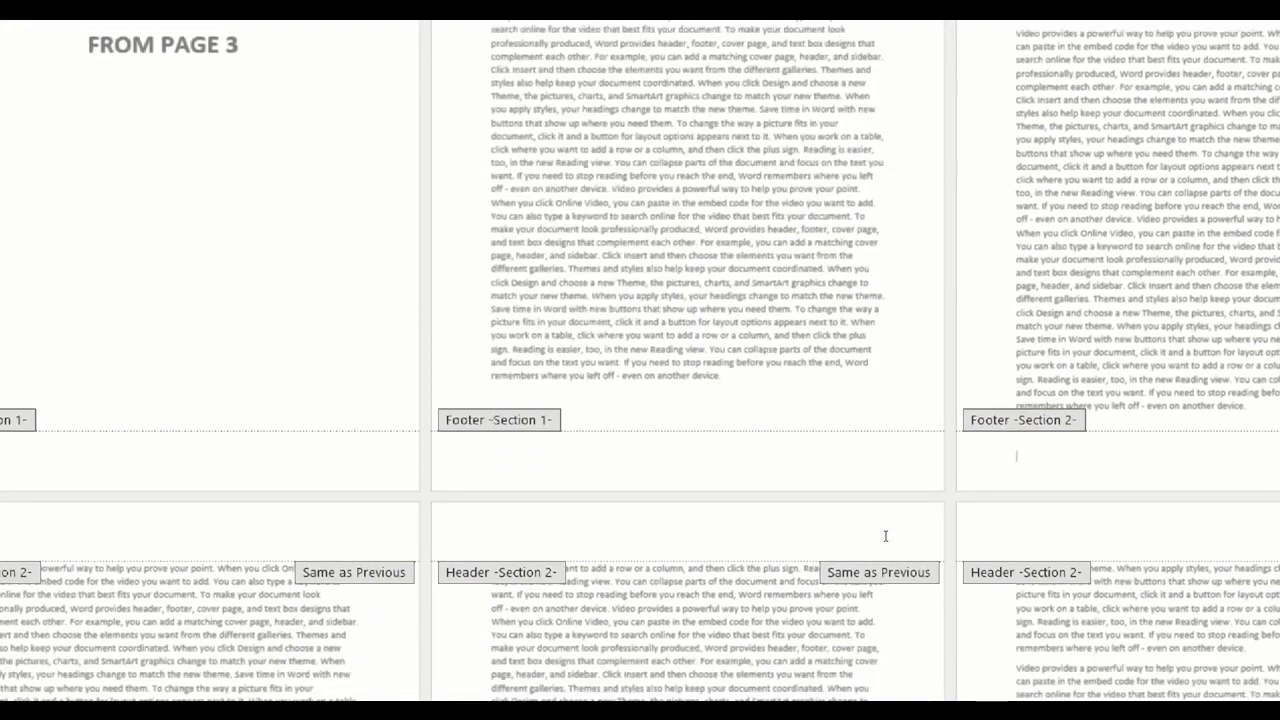
pyautogui.scroll(5, 666, 420)
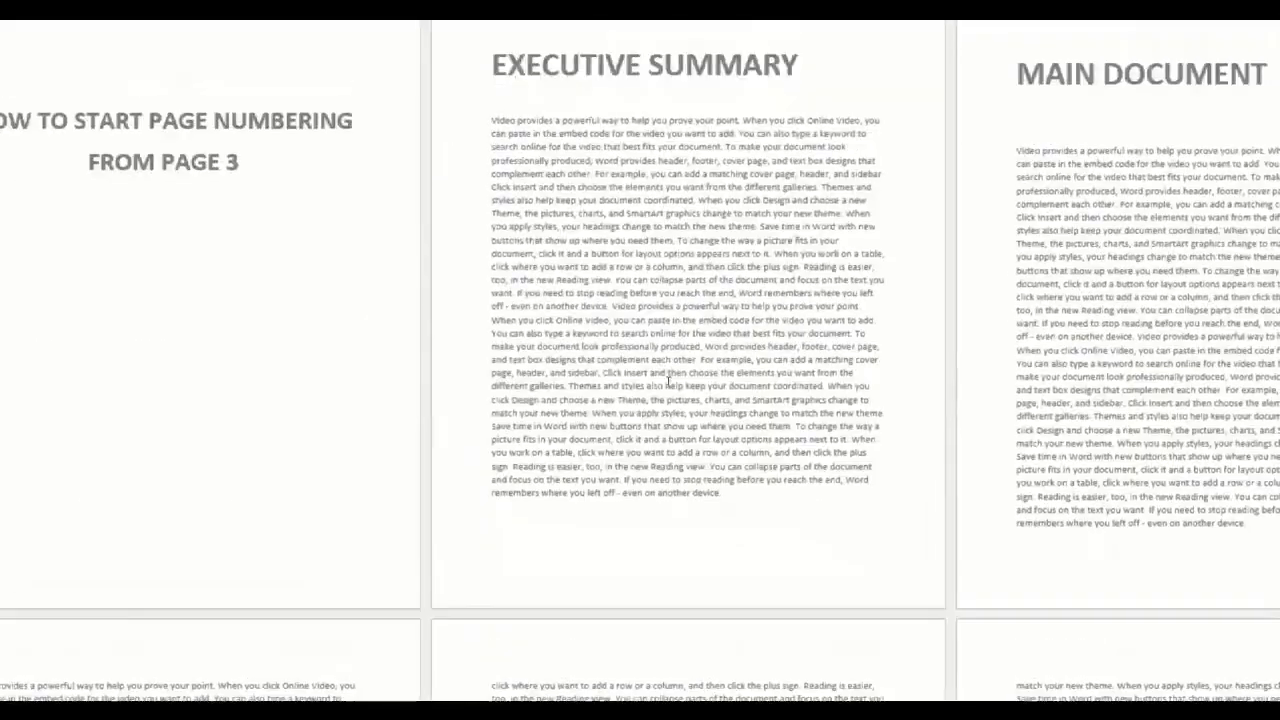
pyautogui.scroll(-3, 680, 427)
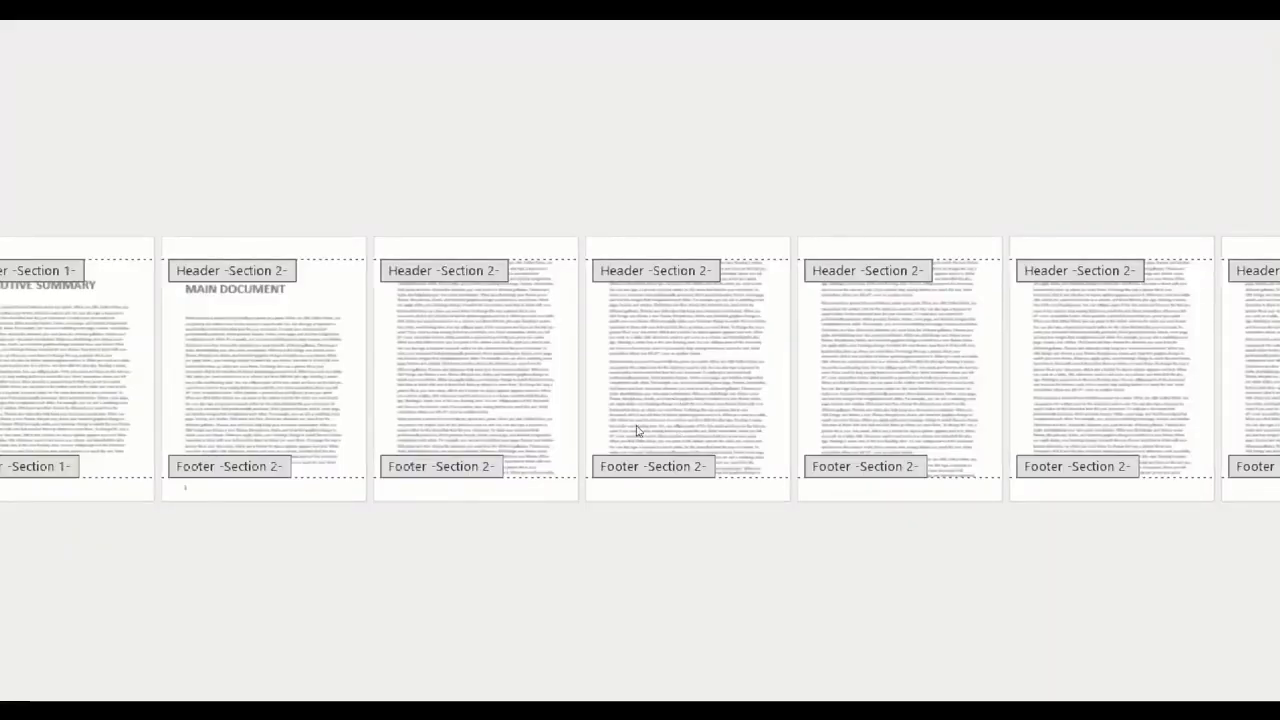
pyautogui.keyDown('ctrl'); pyautogui.scroll(5, 637, 430); pyautogui.keyUp('ctrl')
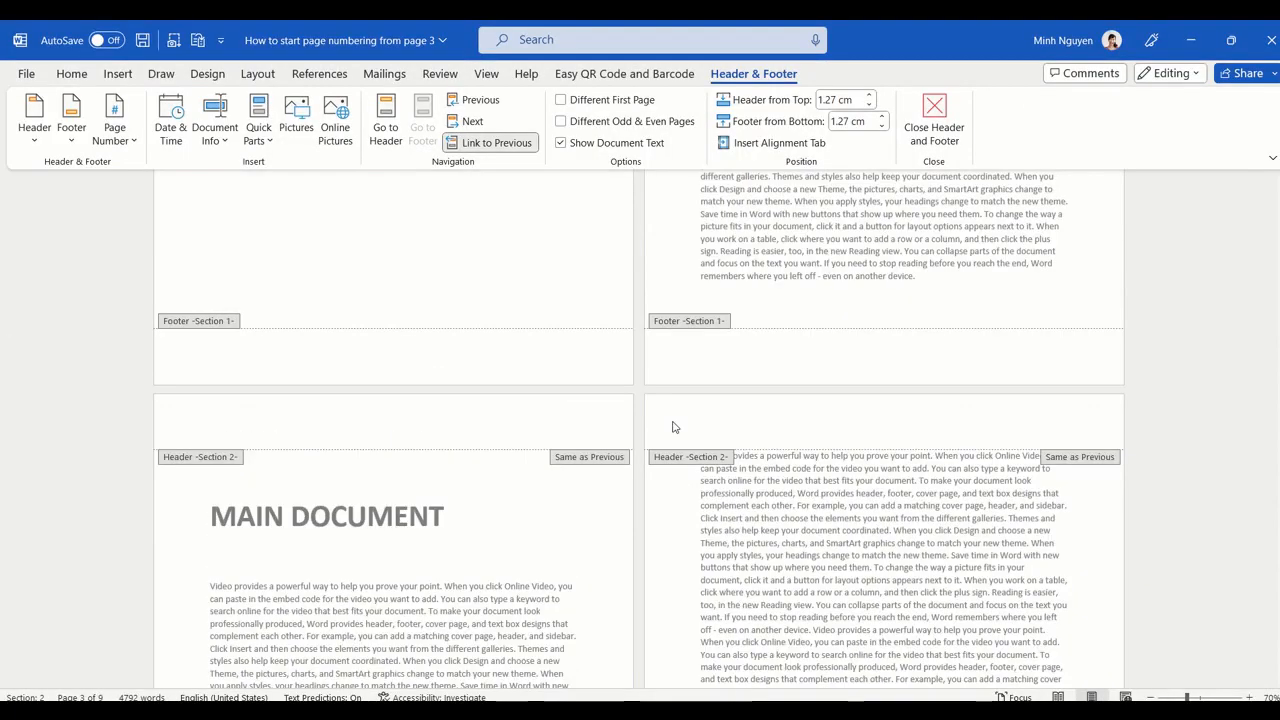
pyautogui.scroll(6, 674, 424)
pyautogui.scroll(-10, 673, 427)
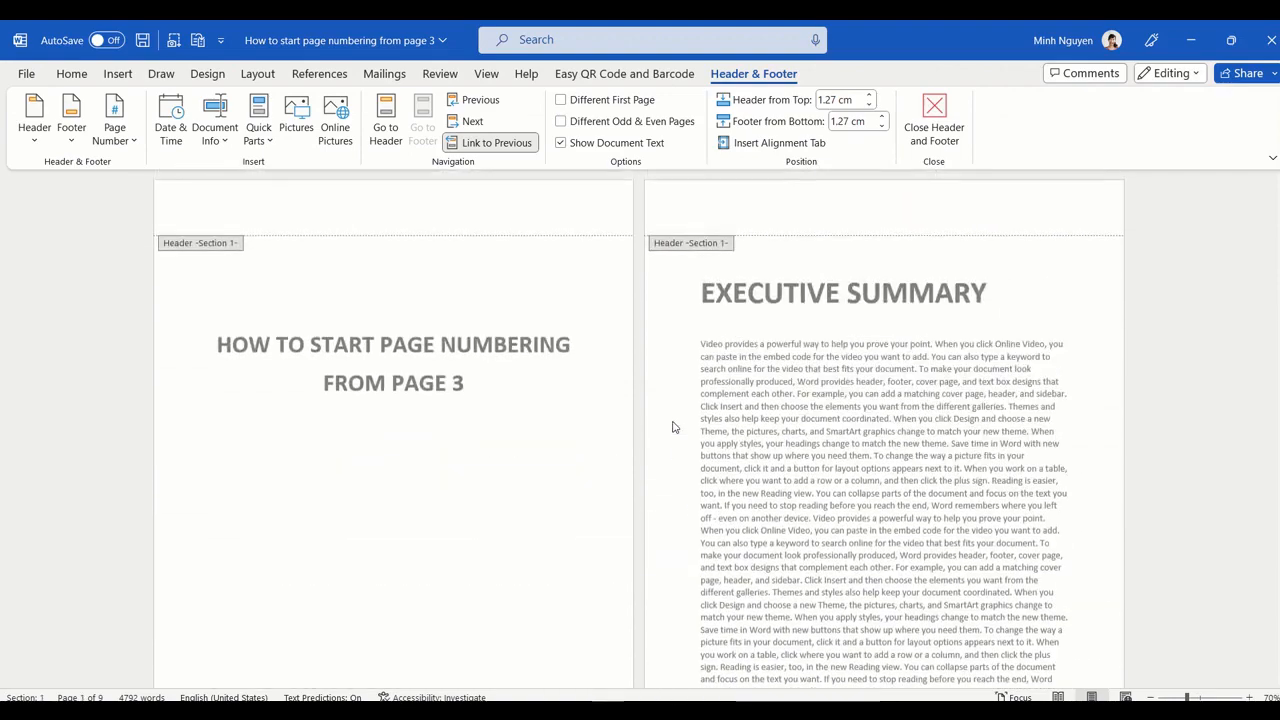
pyautogui.scroll(-3, 673, 427)
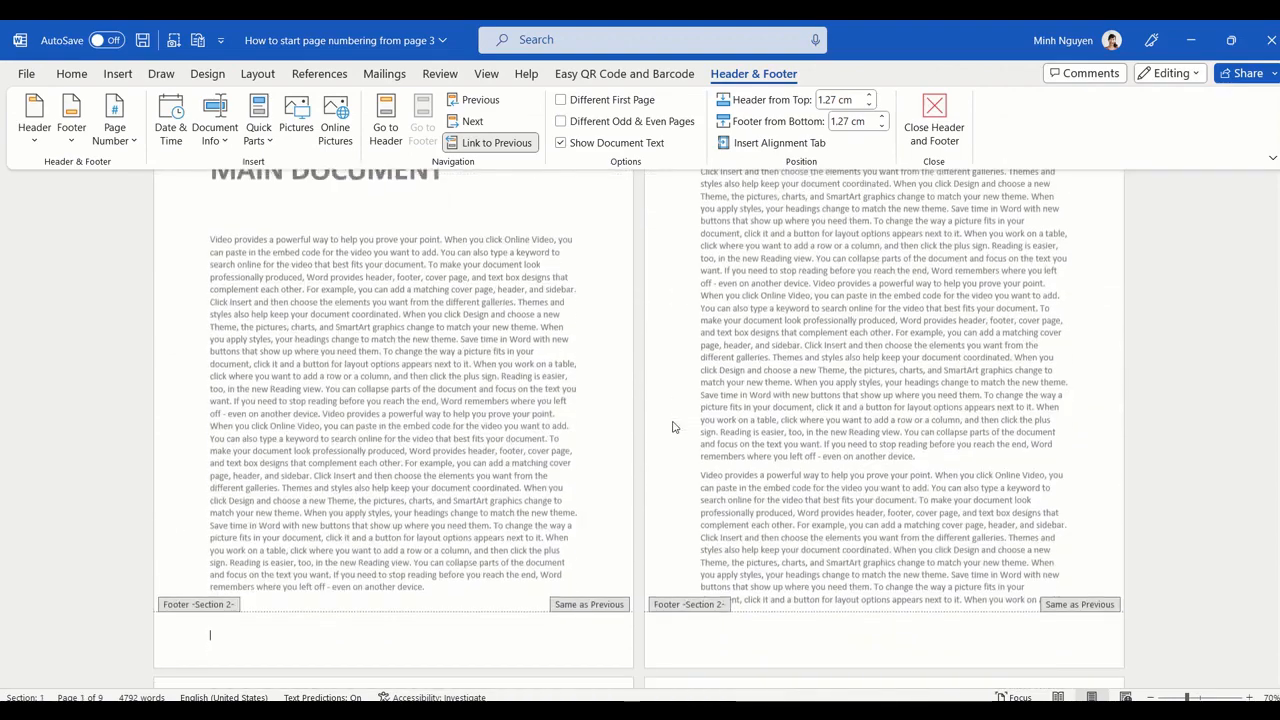
pyautogui.scroll(1, 512, 590)
pyautogui.scroll(3, 512, 590)
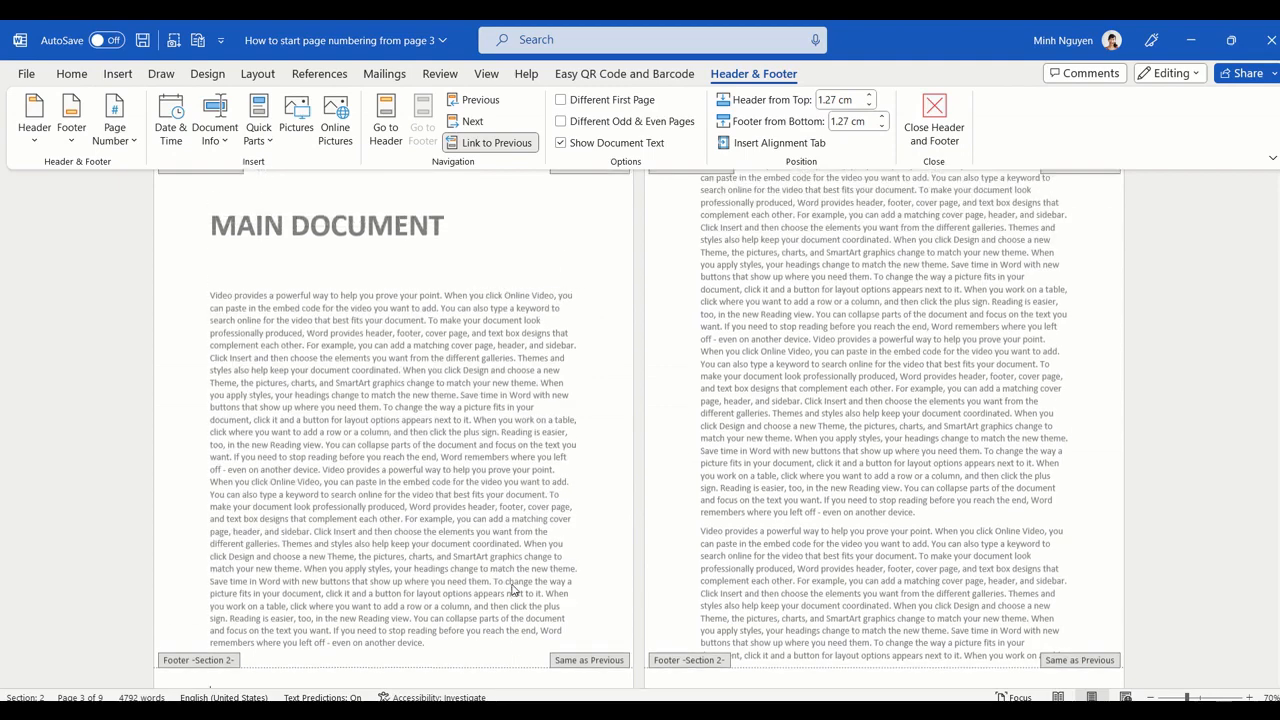
pyautogui.scroll(-1, 548, 617)
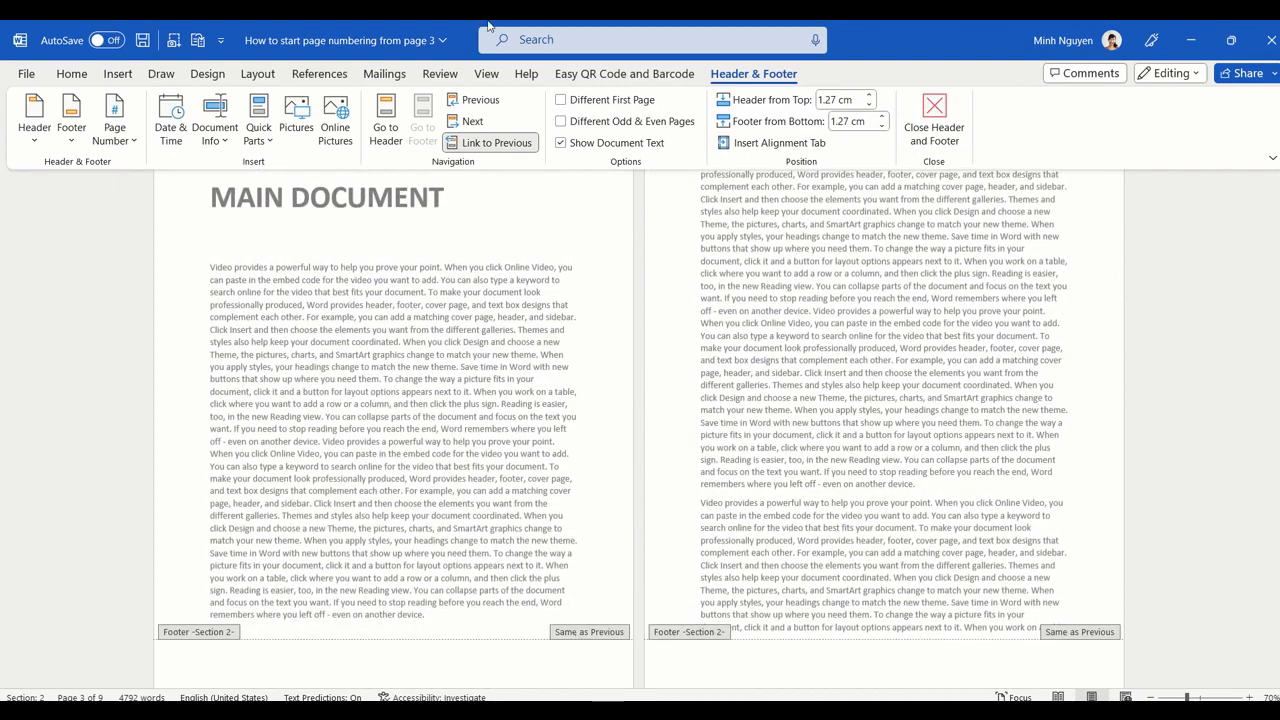
pyautogui.click(492, 144)
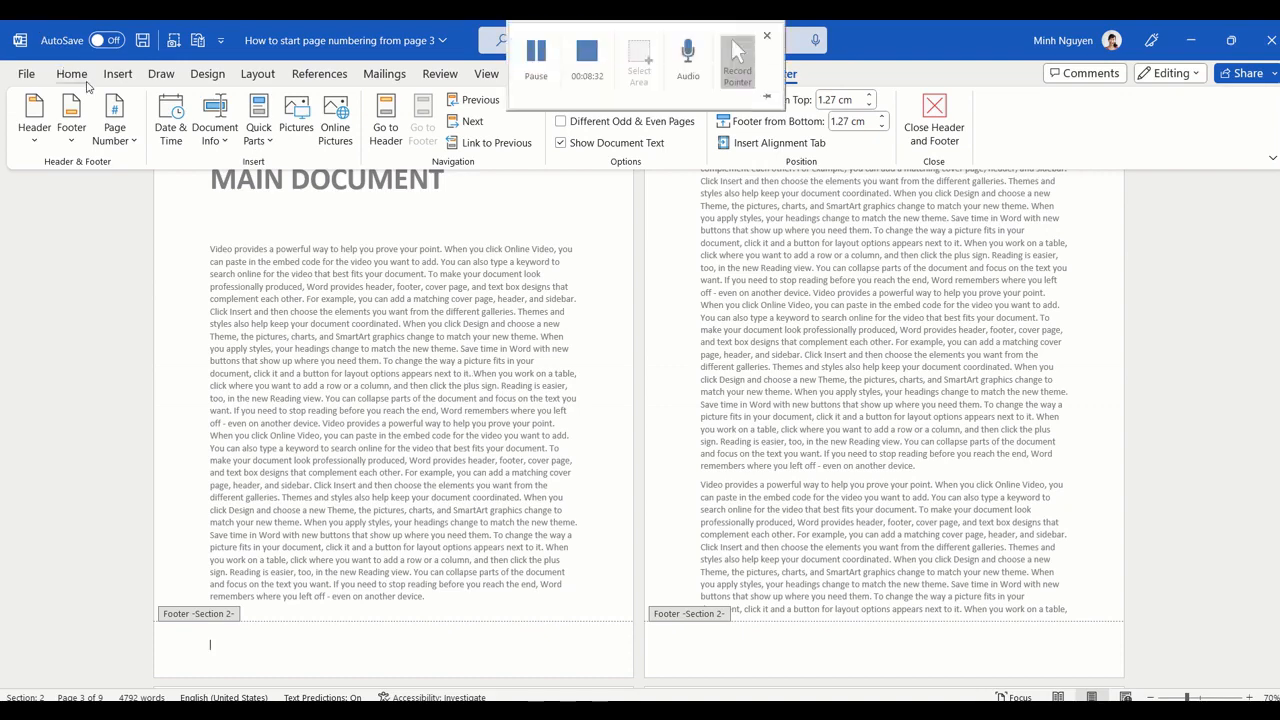
# Step: Apply the Integral footer design to the Section 2 footer, then close the header and footer
pyautogui.click(114, 140)
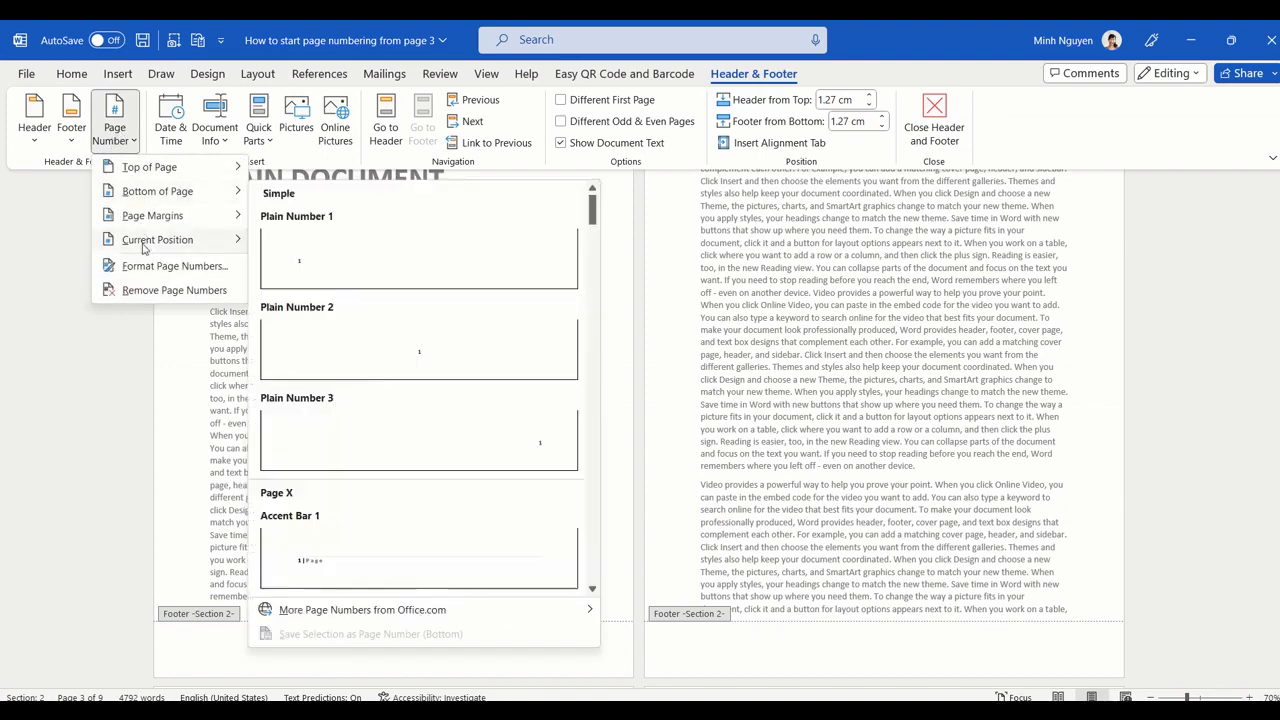
pyautogui.click(78, 132)
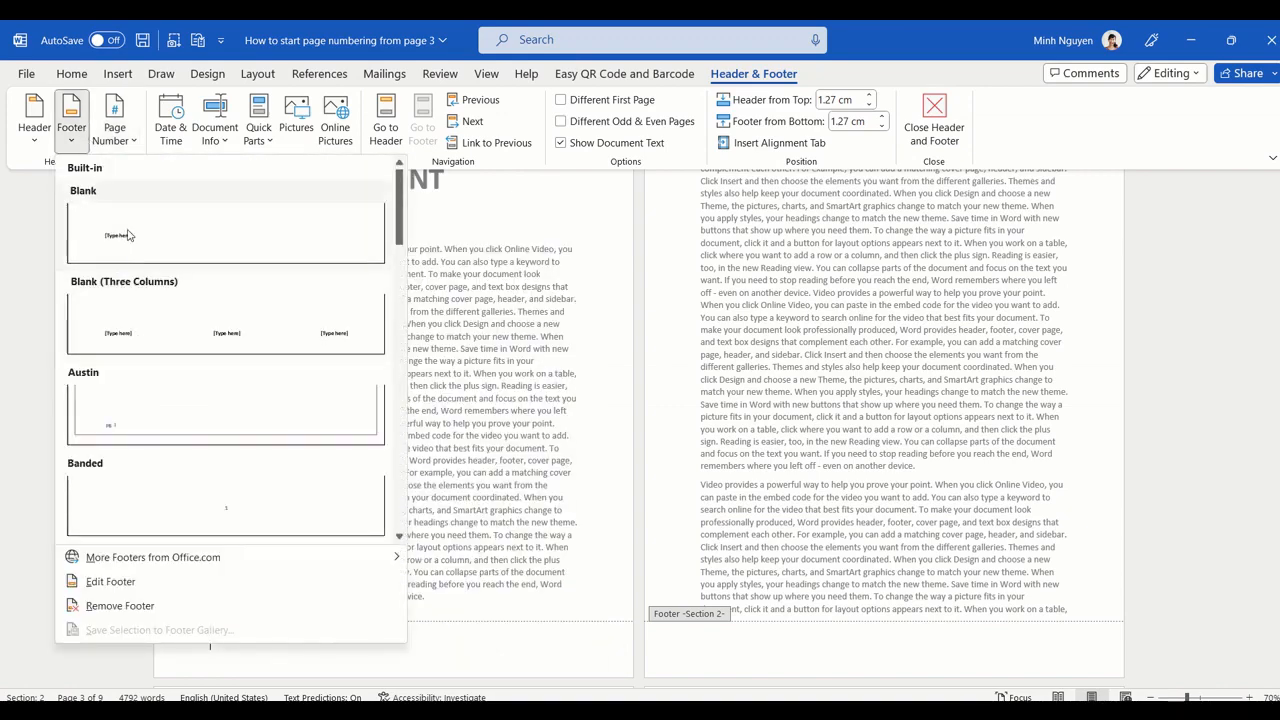
pyautogui.scroll(-6, 185, 405)
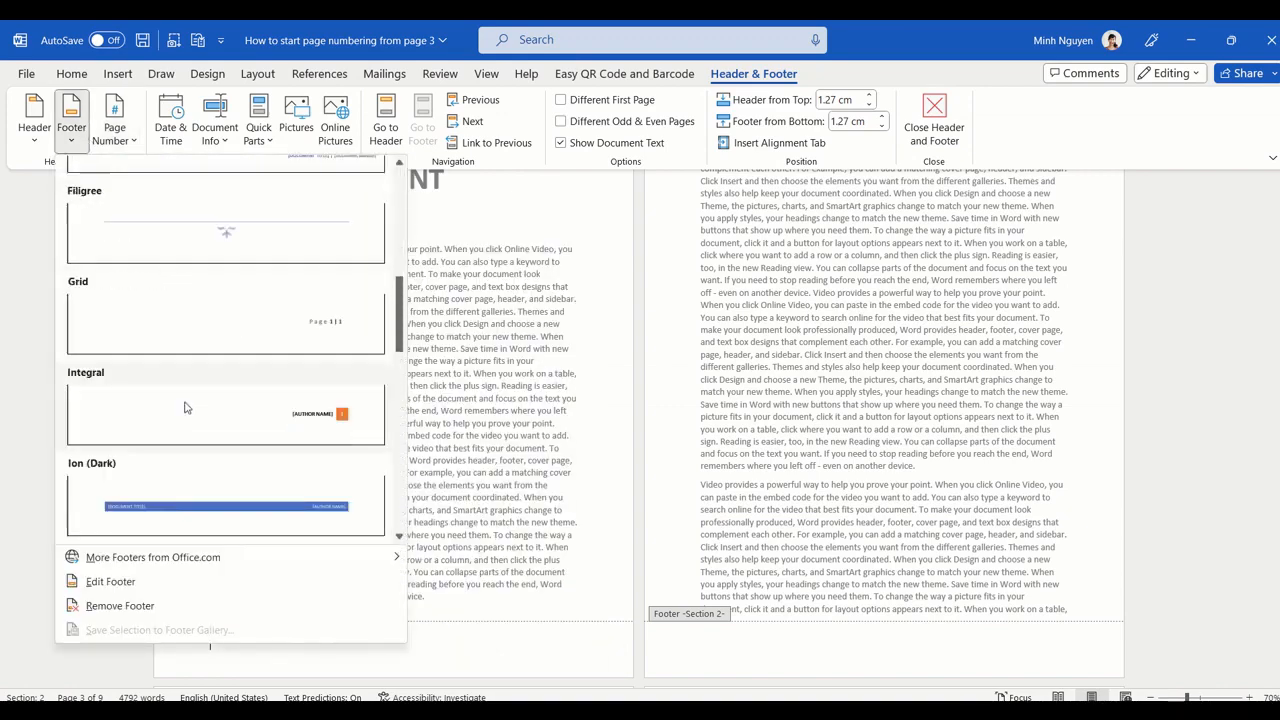
pyautogui.click(276, 424)
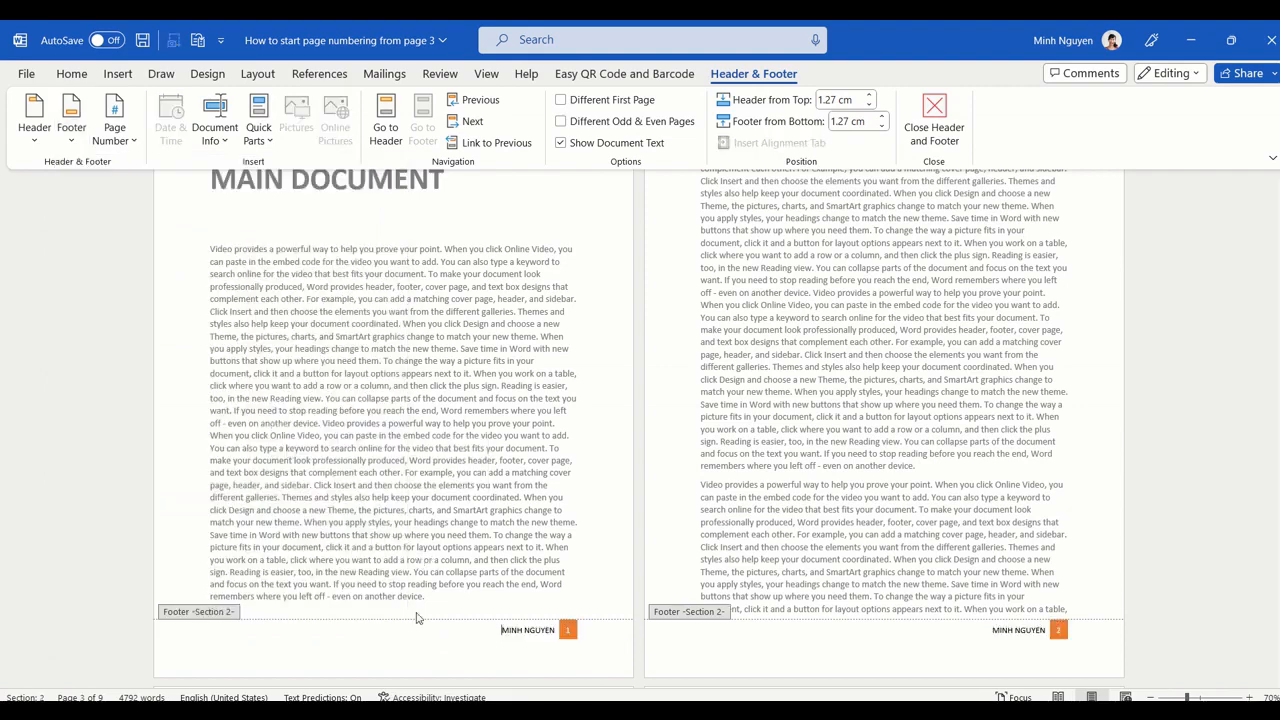
pyautogui.scroll(3, 400, 636)
pyautogui.scroll(6, 400, 636)
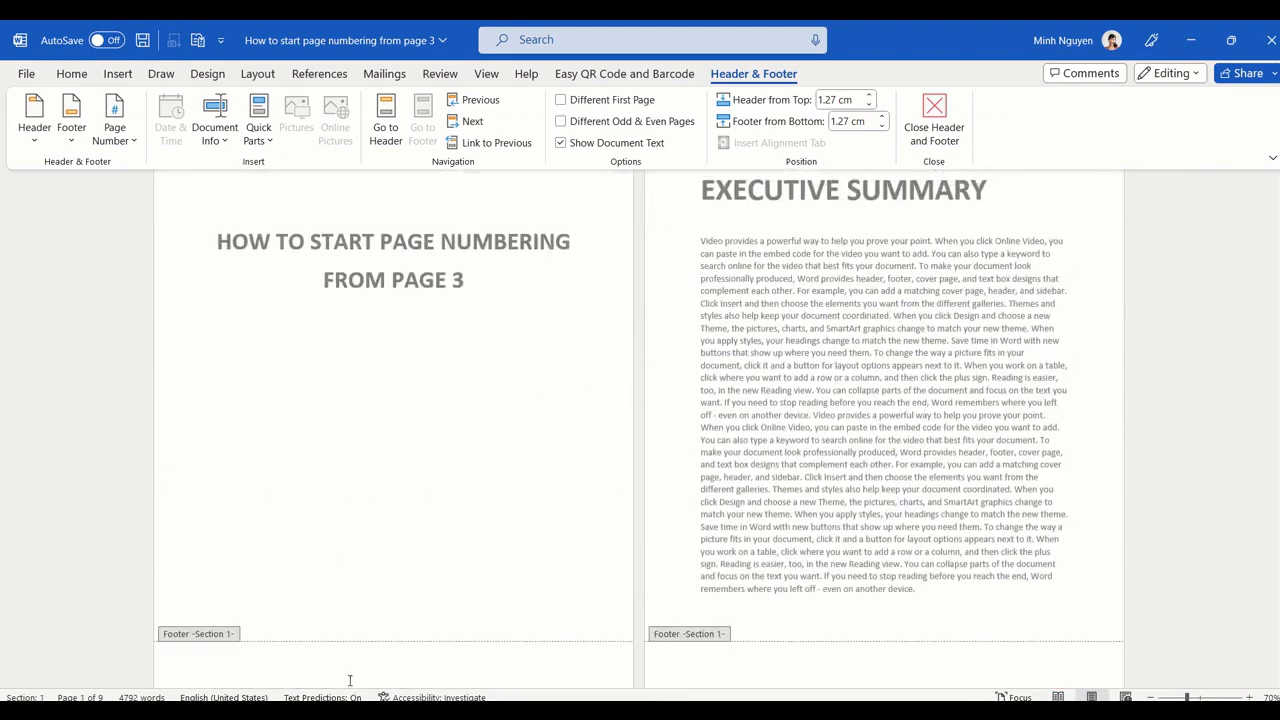
pyautogui.scroll(-10, 927, 663)
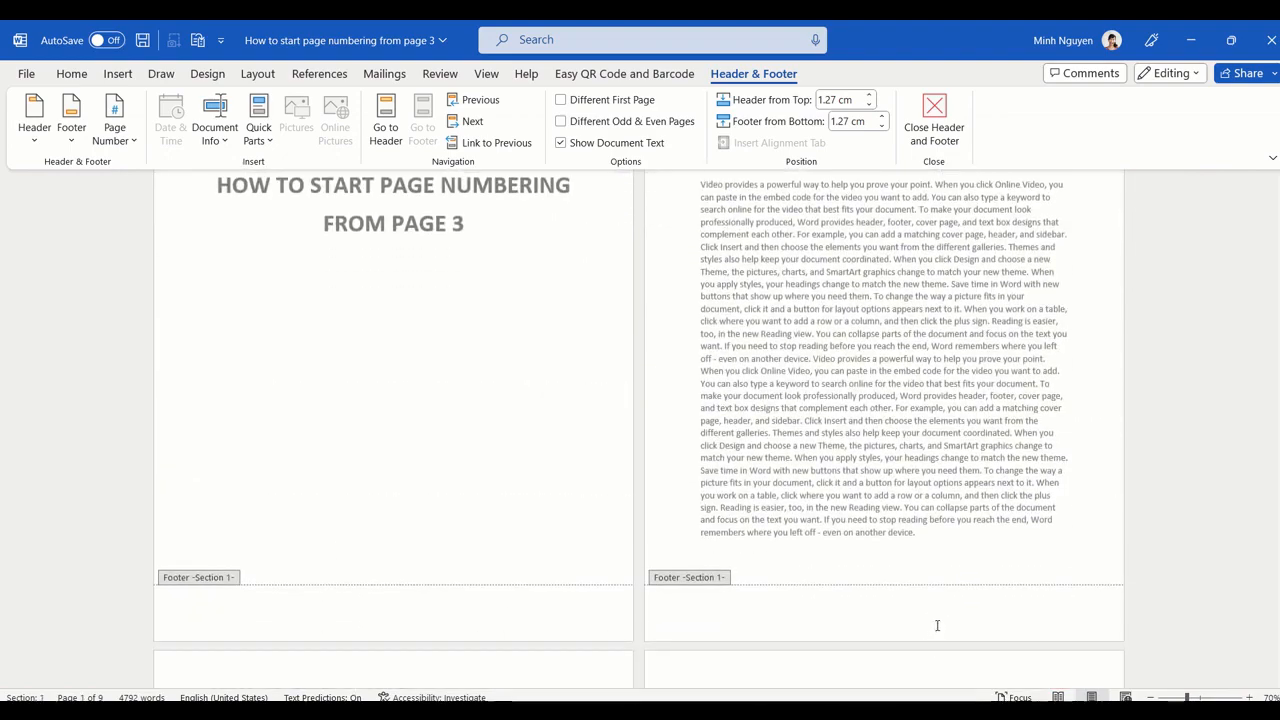
pyautogui.scroll(-3, 930, 627)
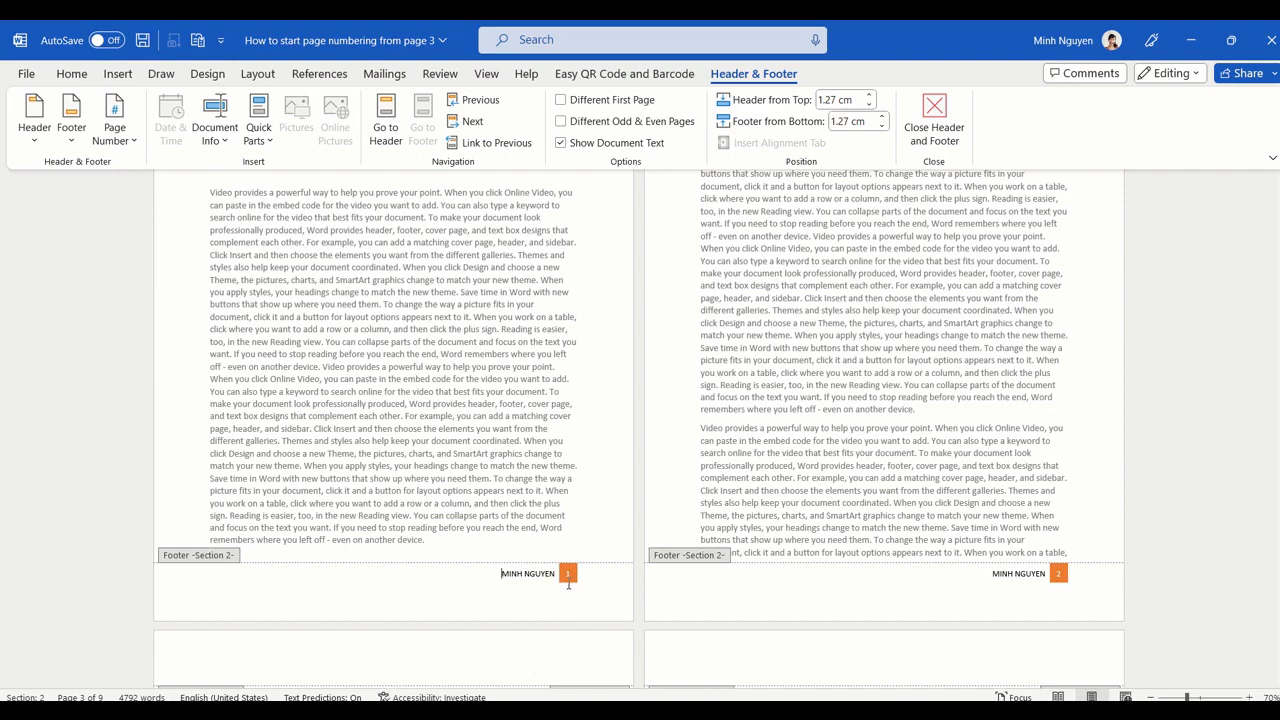
pyautogui.click(933, 113)
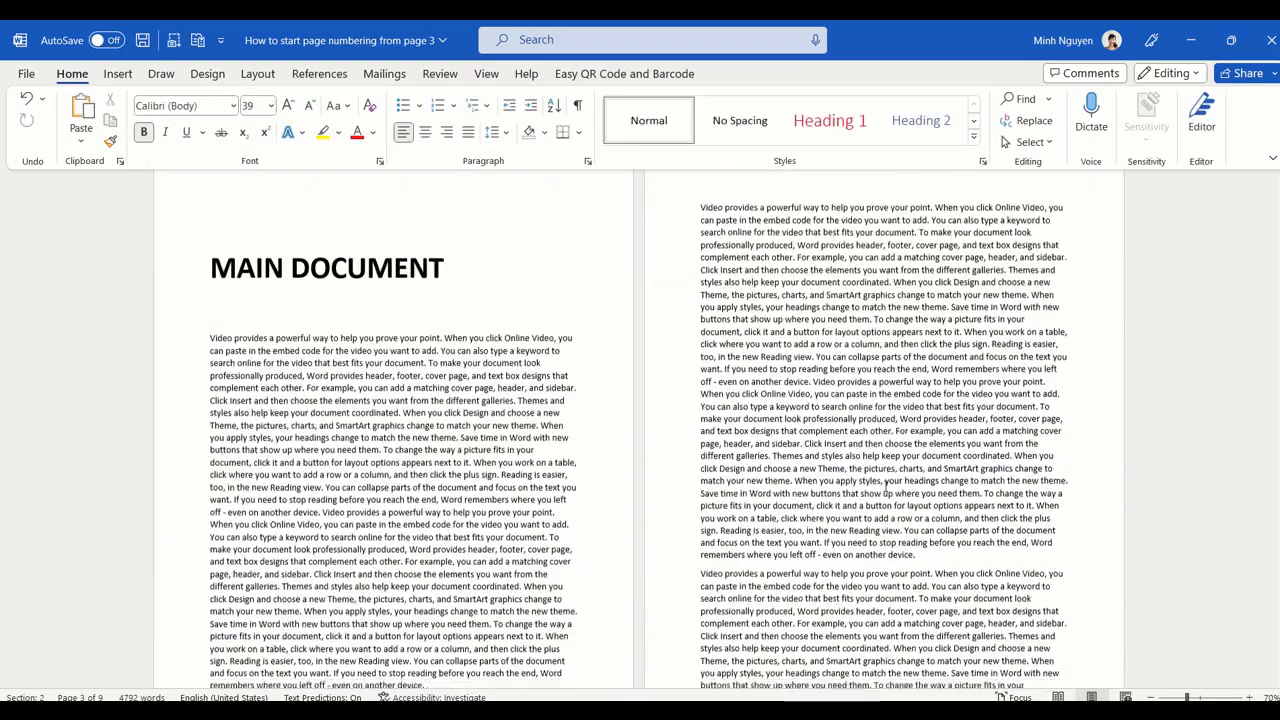
# Step: Scroll through the document to review the page numbers in each page's footer
pyautogui.scroll(-3, 885, 487)
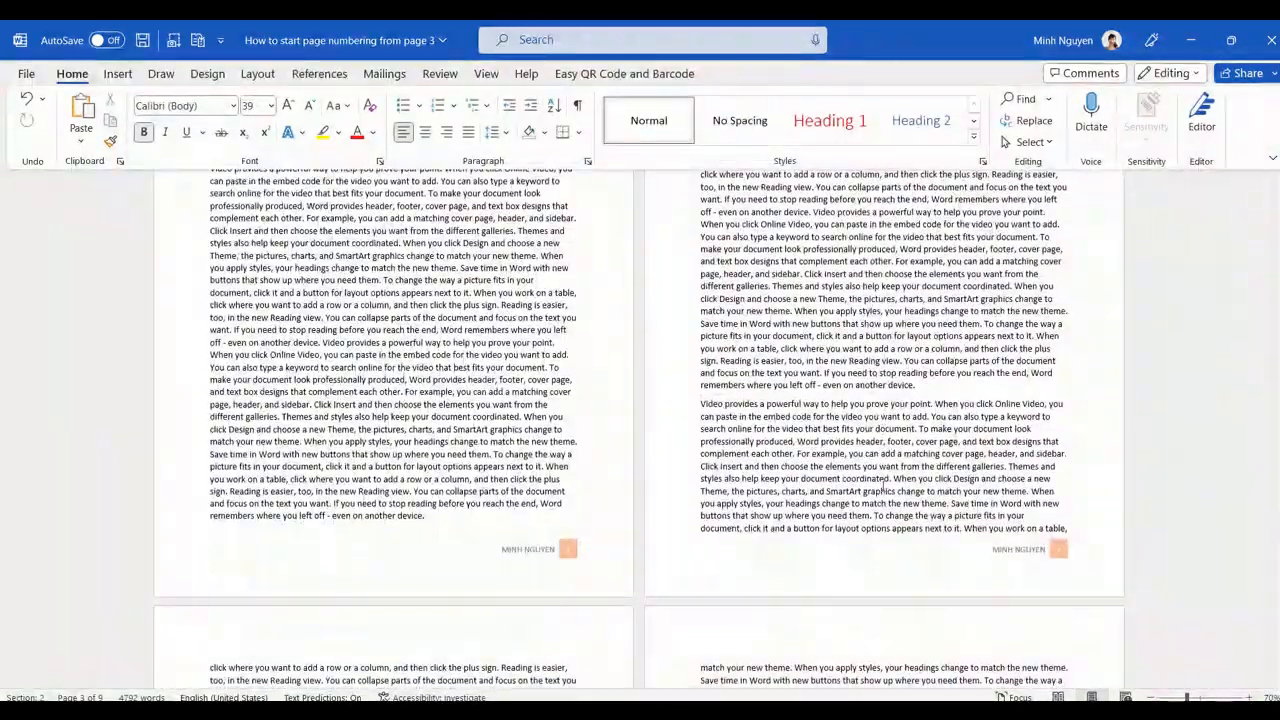
pyautogui.scroll(4, 883, 486)
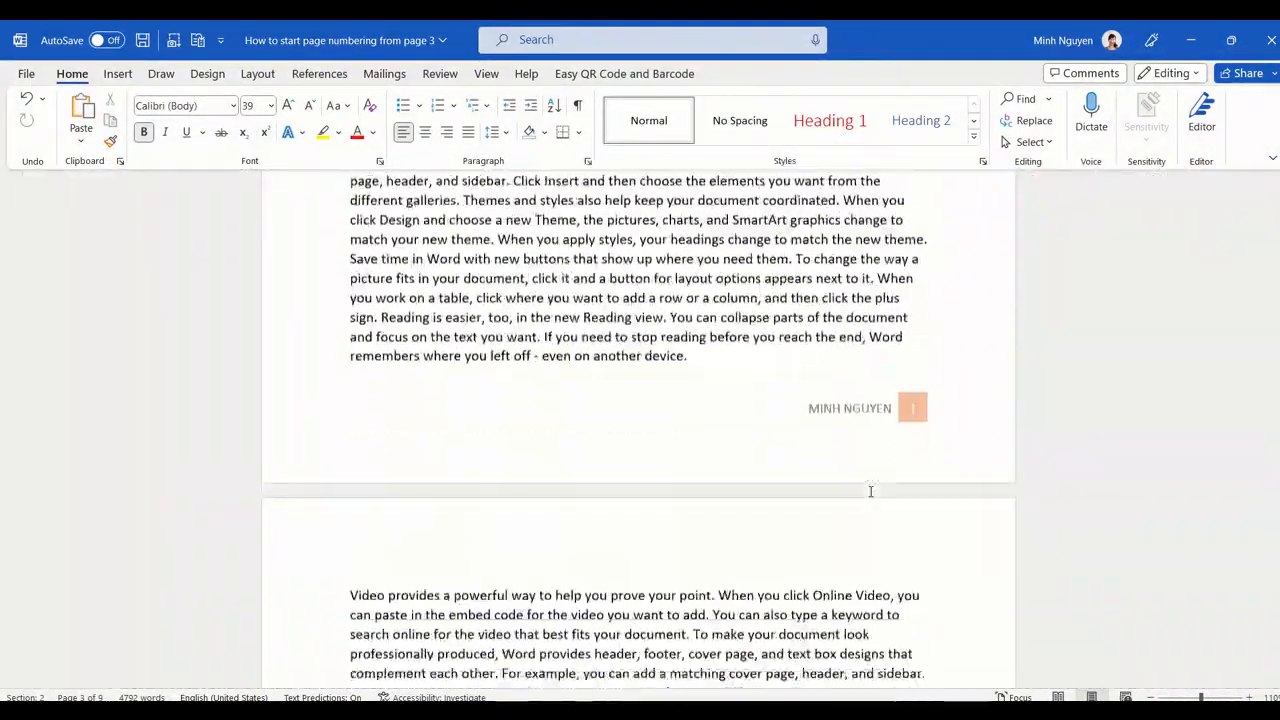
pyautogui.scroll(2, 870, 491)
pyautogui.scroll(-5, 870, 488)
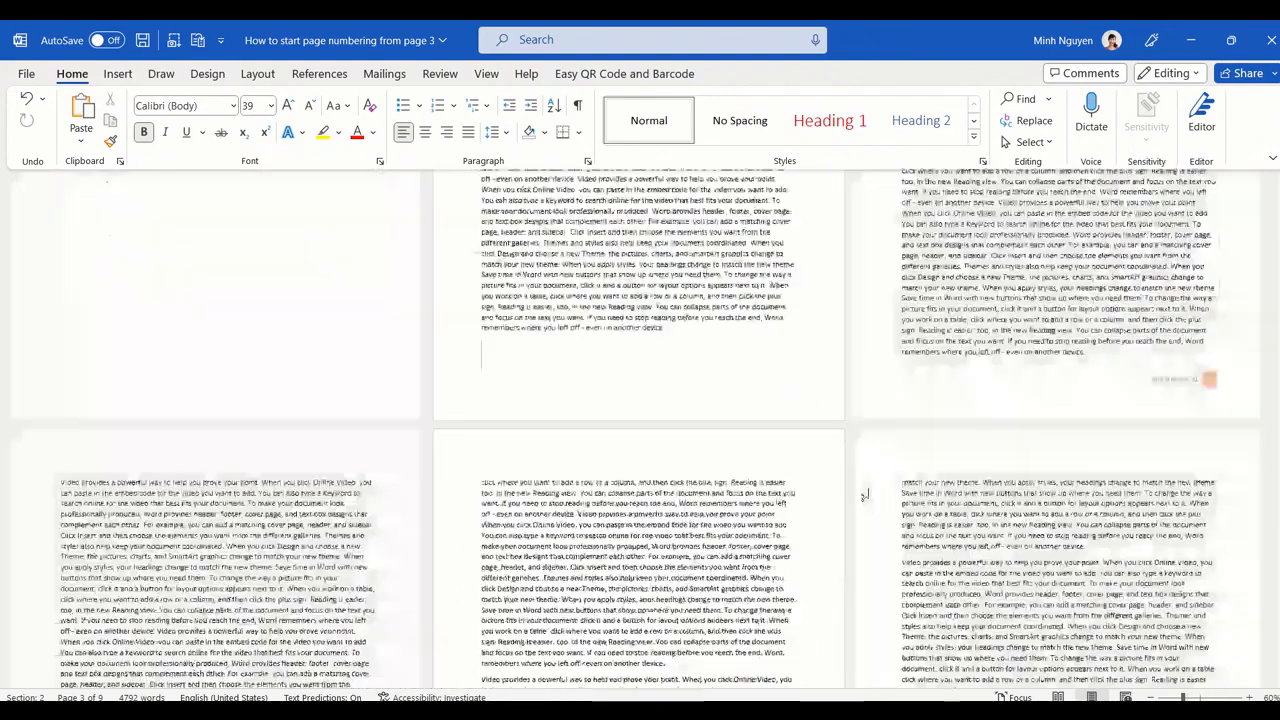
pyautogui.scroll(-3, 865, 494)
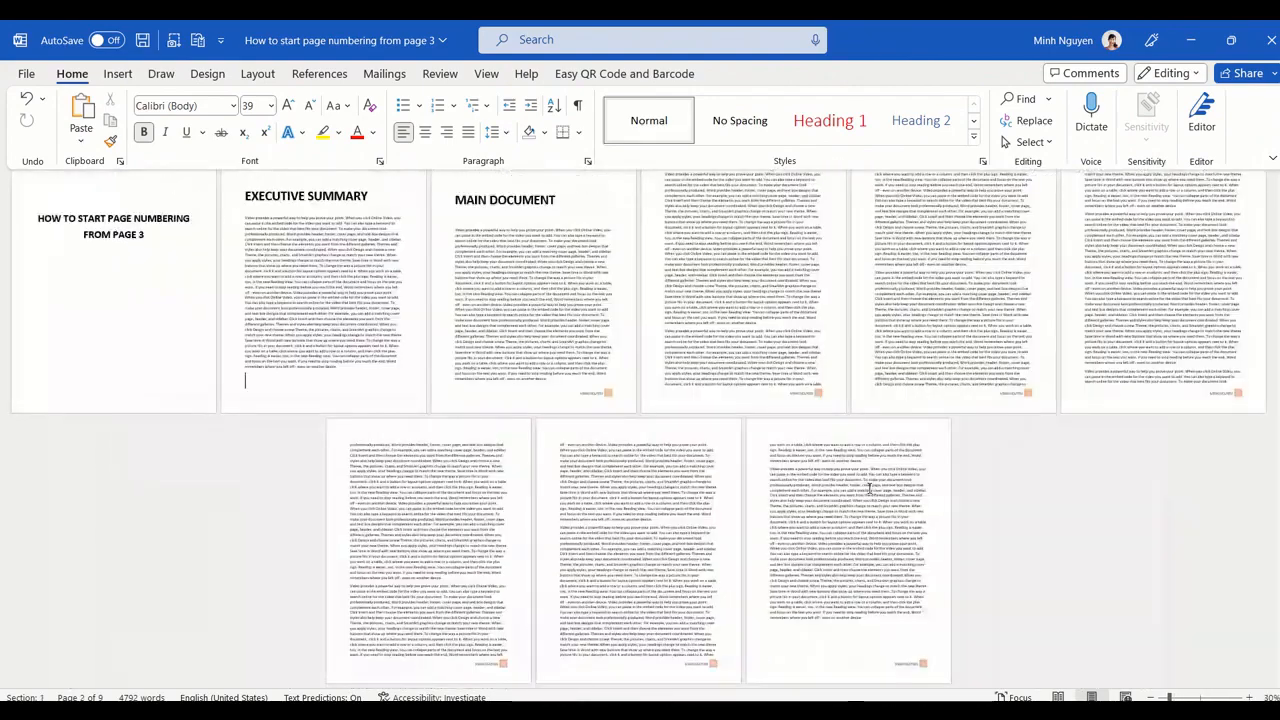